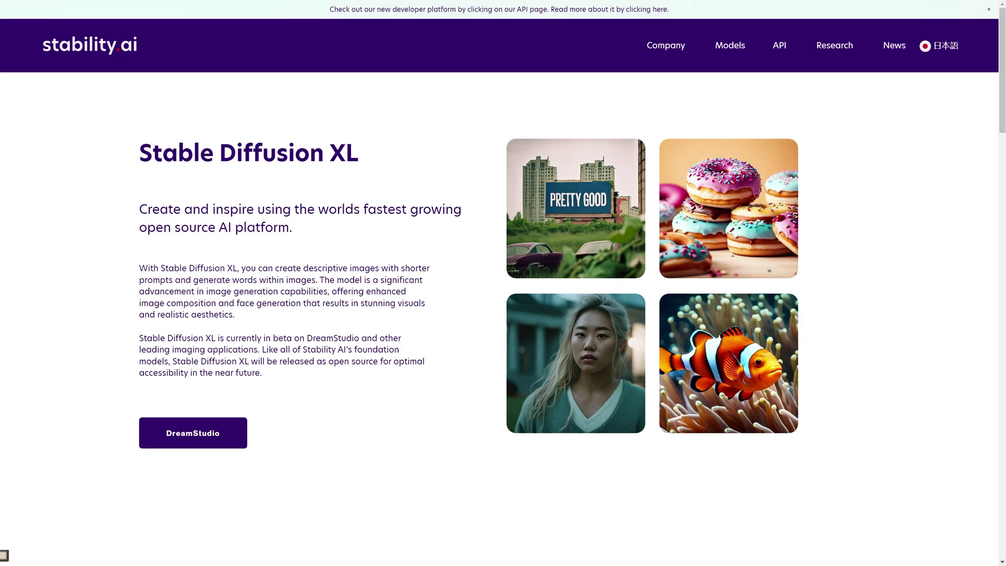
# Step: Scroll down the Stable Diffusion XL page to the 'Highlights of Stable Diffusion XL capabilities' list
pyautogui.scroll(-5, 503, 283)
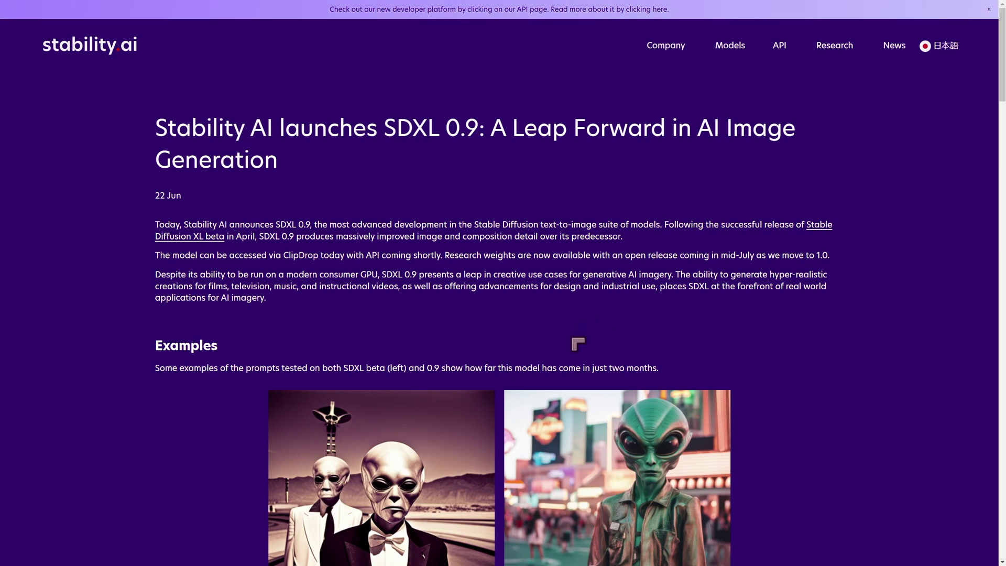
# Step: Highlight the SDXL beta versus 0.9 sentence, then scroll down to the purple galaxy bottle example
pyautogui.moveTo(344, 368); pyautogui.dragTo(439, 369)
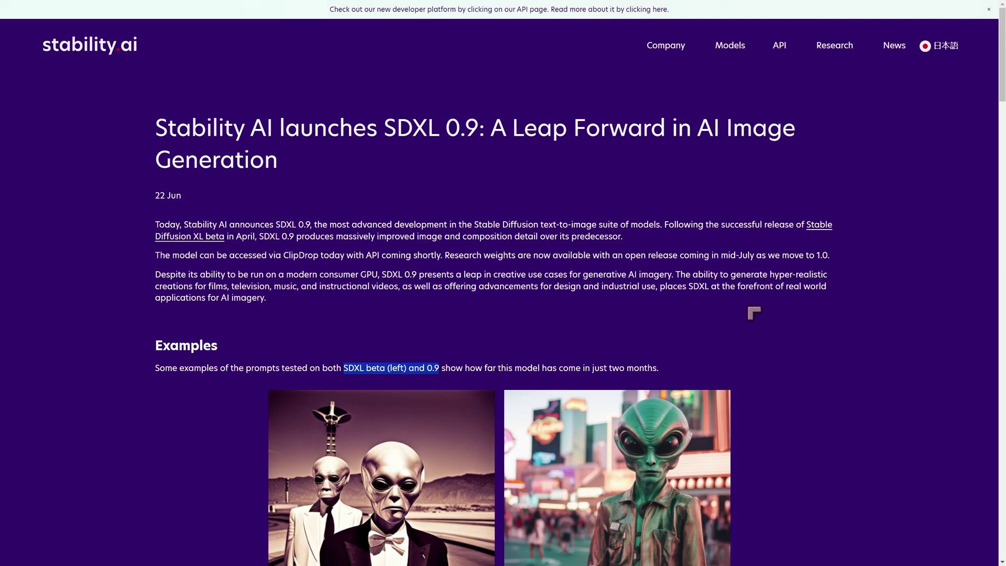
pyautogui.scroll(-2, 755, 310)
pyautogui.click(897, 320)
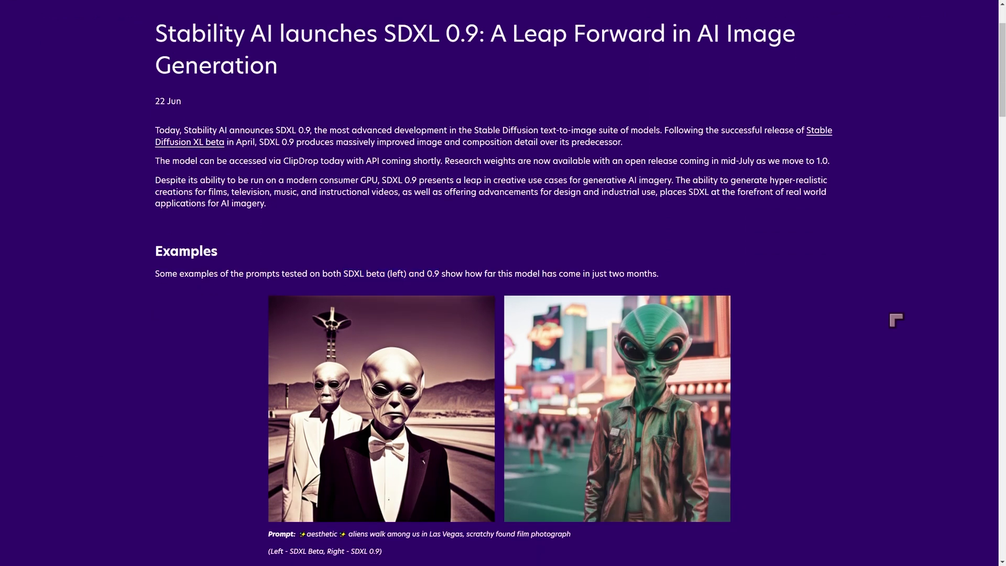
pyautogui.scroll(-5, 897, 320)
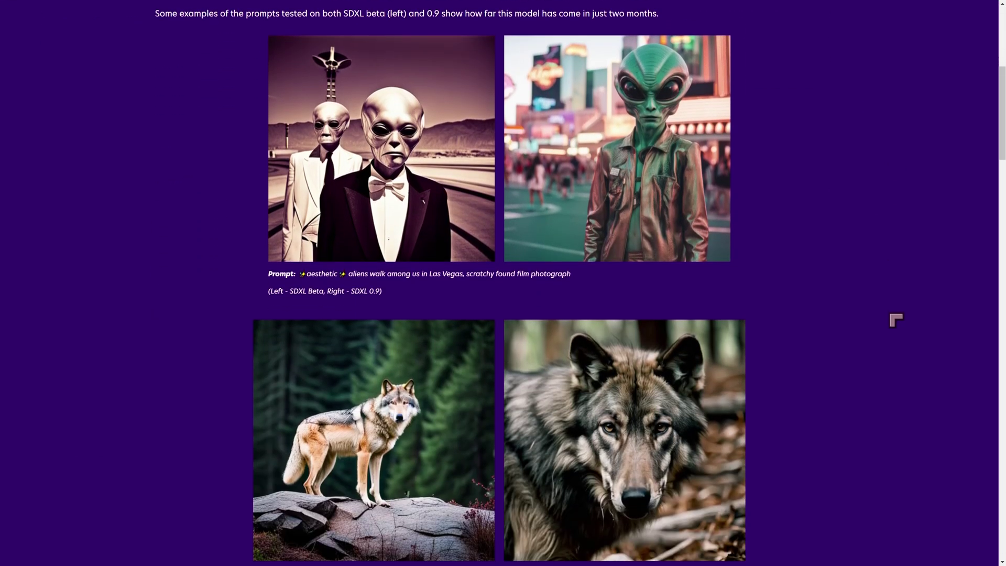
pyautogui.scroll(-10, 898, 320)
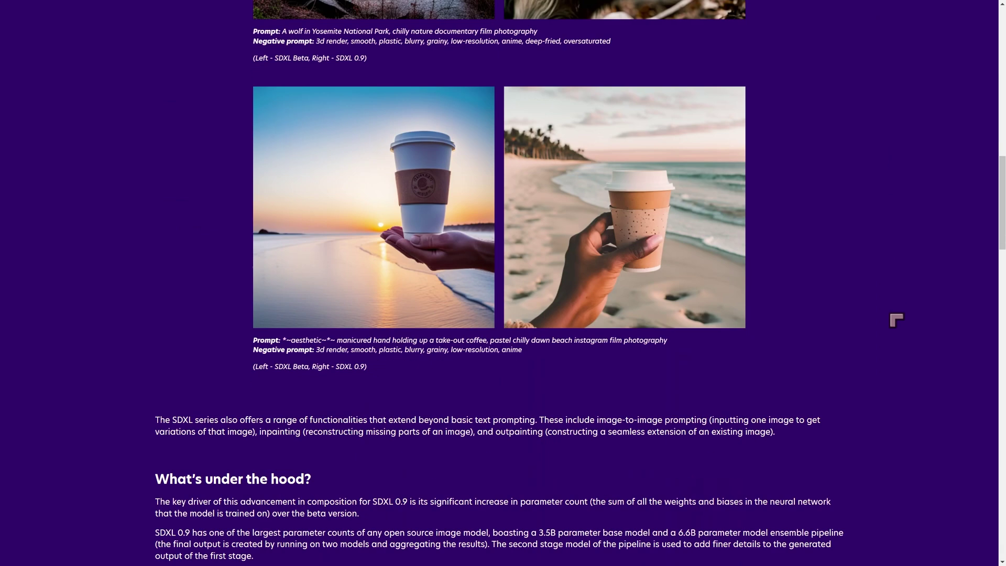
pyautogui.scroll(-5, 898, 320)
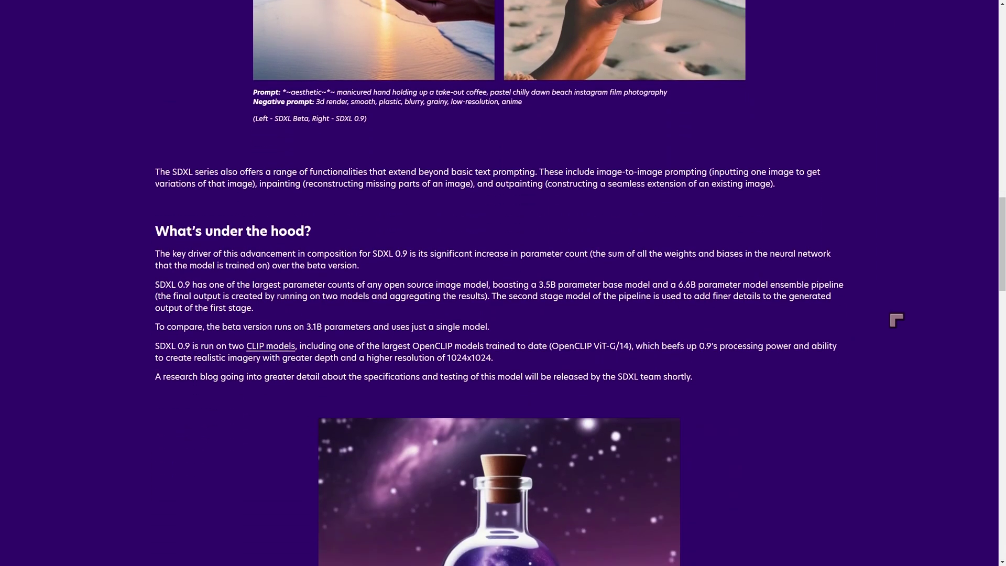
pyautogui.scroll(-5, 897, 320)
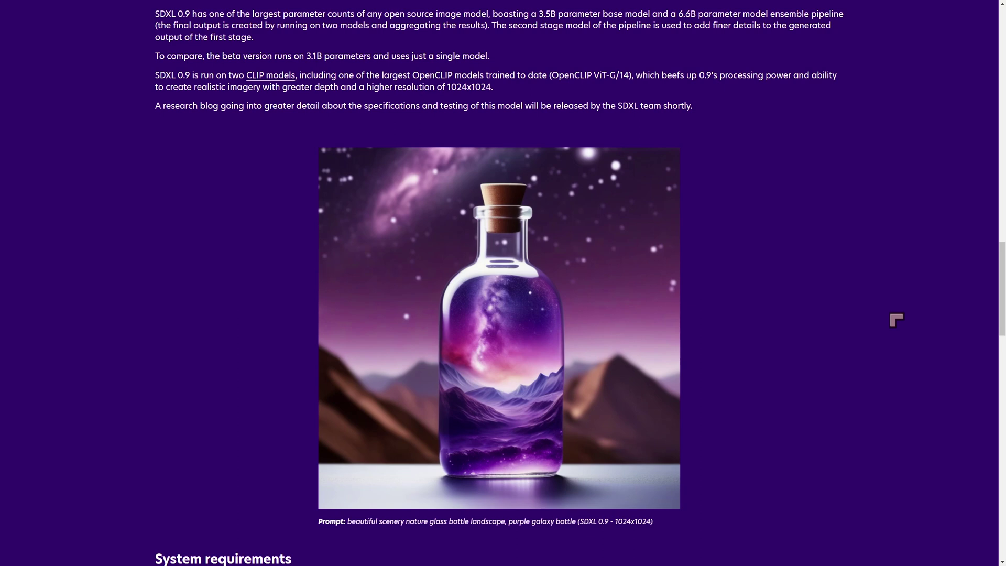
# Step: Highlight the 8GB VRAM minimum under System requirements and review the surrounding text
pyautogui.scroll(-2, 898, 319)
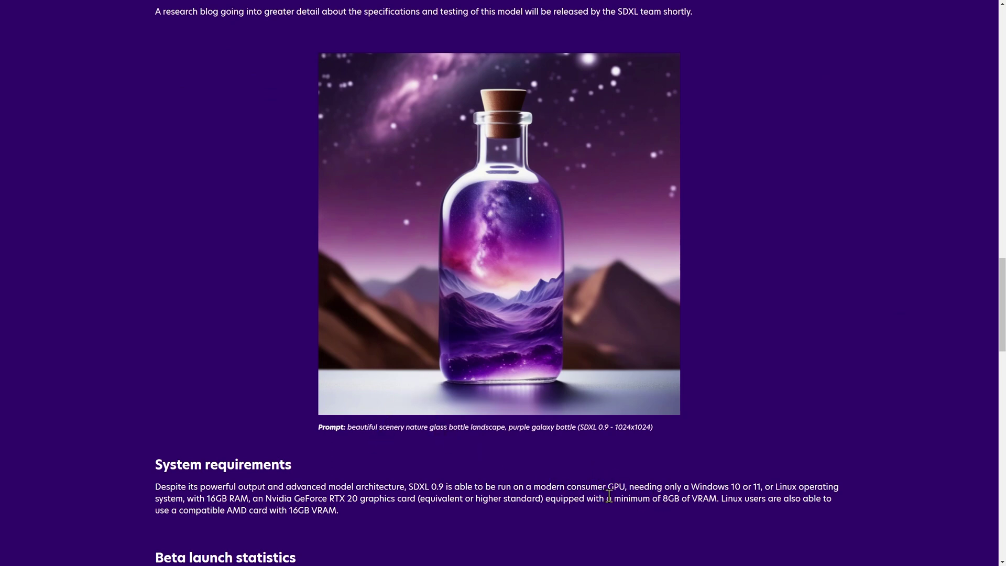
pyautogui.moveTo(607, 499); pyautogui.dragTo(716, 499)
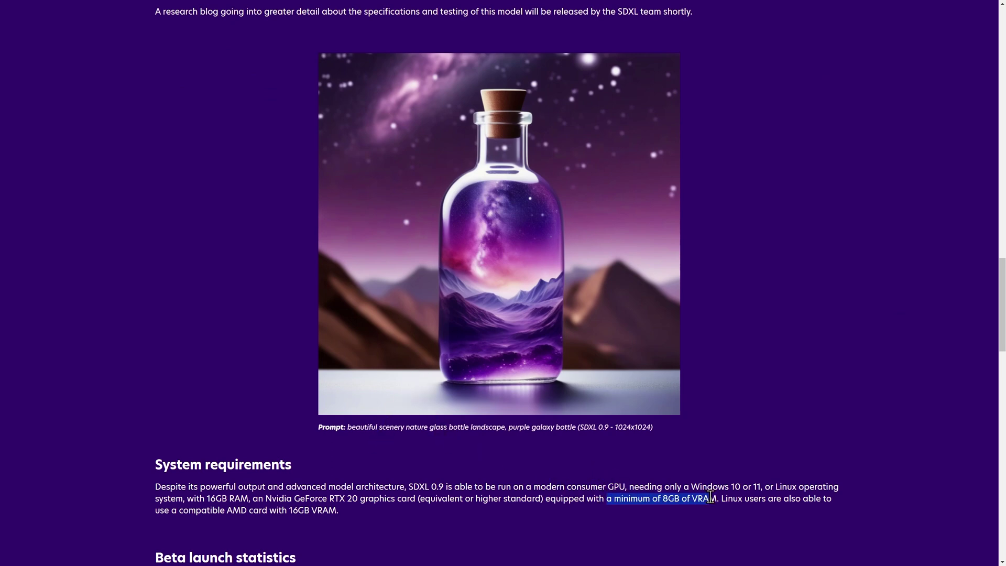
pyautogui.click(386, 522)
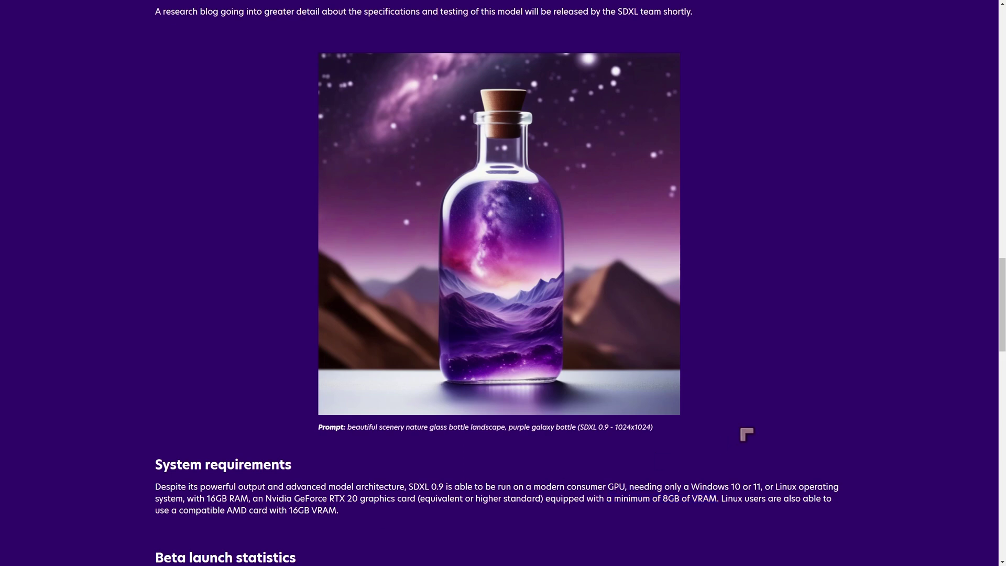
pyautogui.scroll(1, 747, 434)
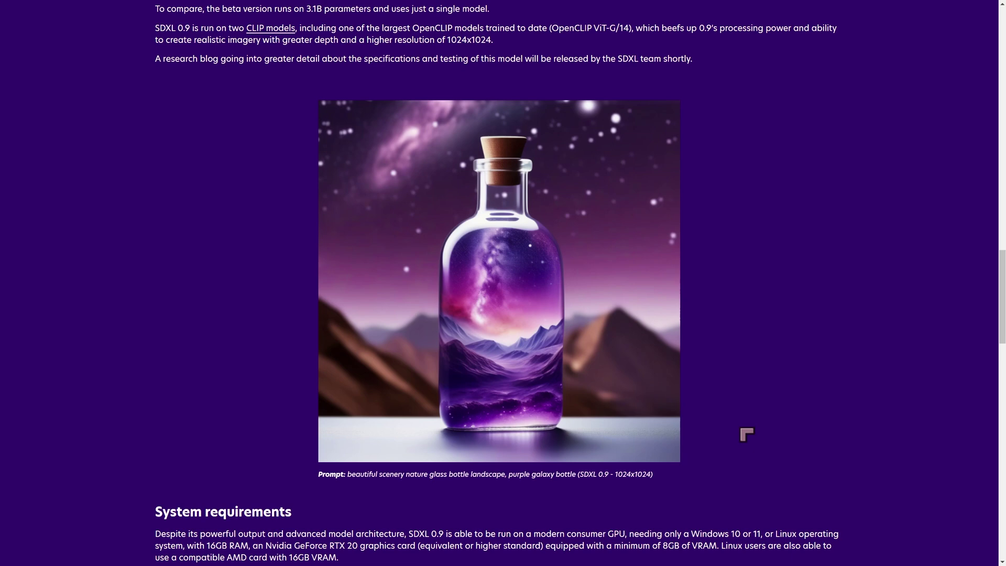
pyautogui.scroll(-2, 747, 434)
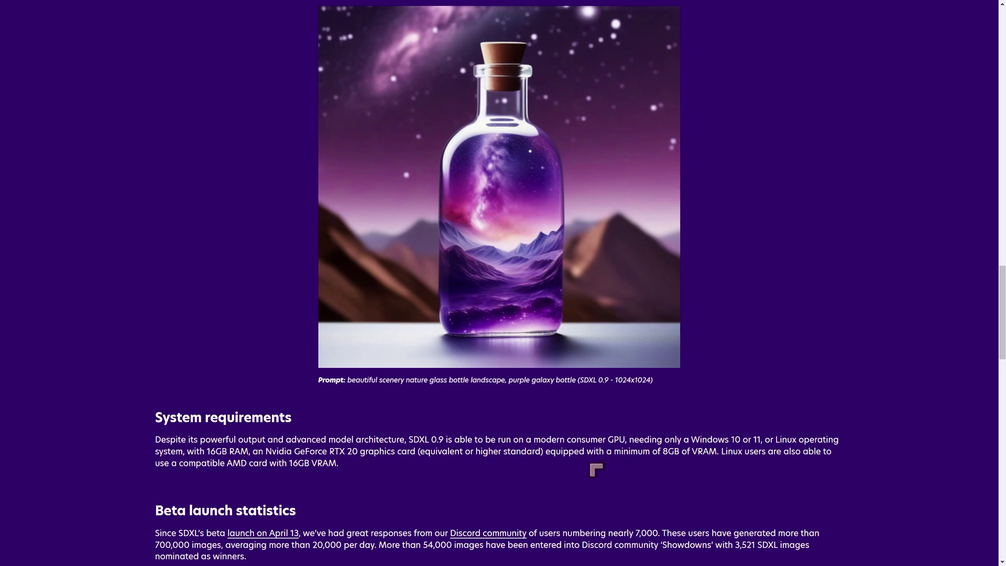
pyautogui.scroll(2, 618, 467)
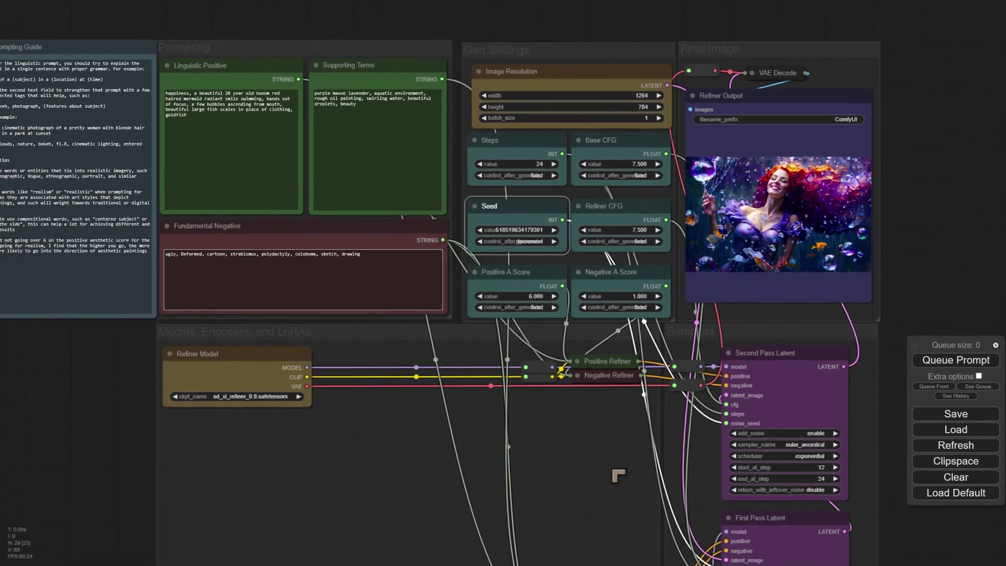
pyautogui.scroll(2, 620, 467)
pyautogui.scroll(-3, 620, 467)
pyautogui.scroll(3, 618, 476)
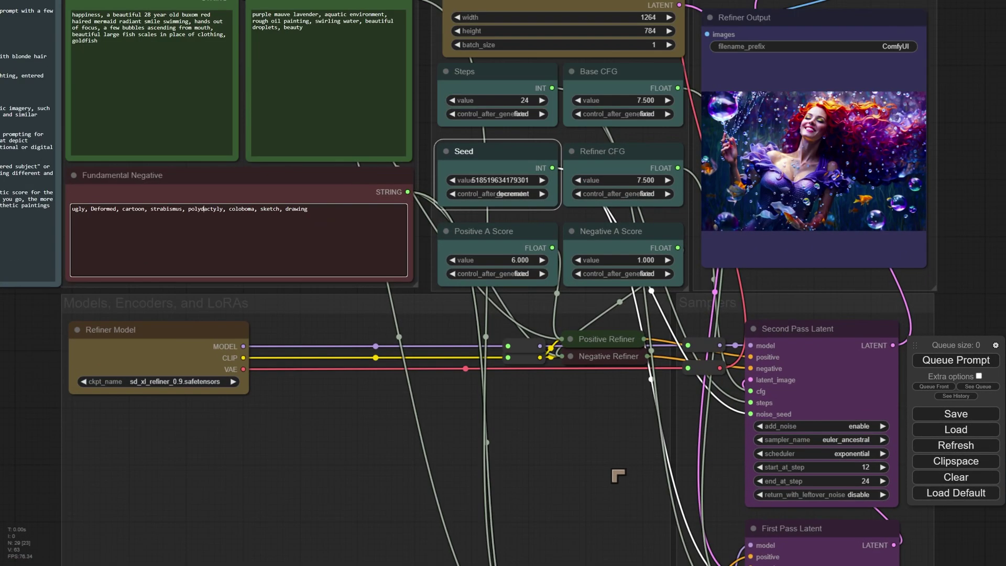
pyautogui.scroll(-1, 618, 476)
pyautogui.moveTo(619, 475); pyautogui.dragTo(539, 333)
pyautogui.moveTo(292, 386); pyautogui.dragTo(576, 371)
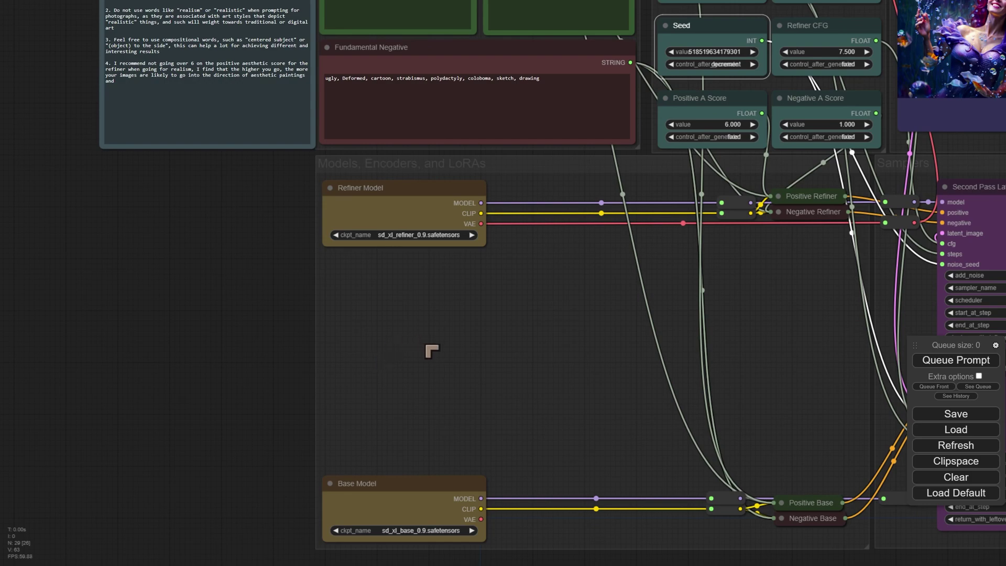
pyautogui.scroll(-3, 430, 351)
pyautogui.scroll(-3, 435, 352)
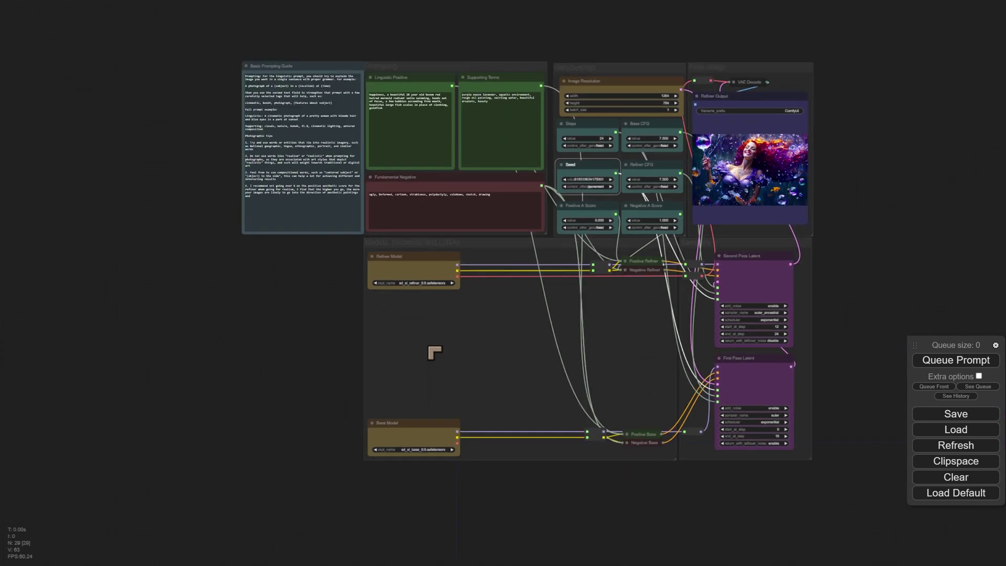
pyautogui.scroll(5, 434, 353)
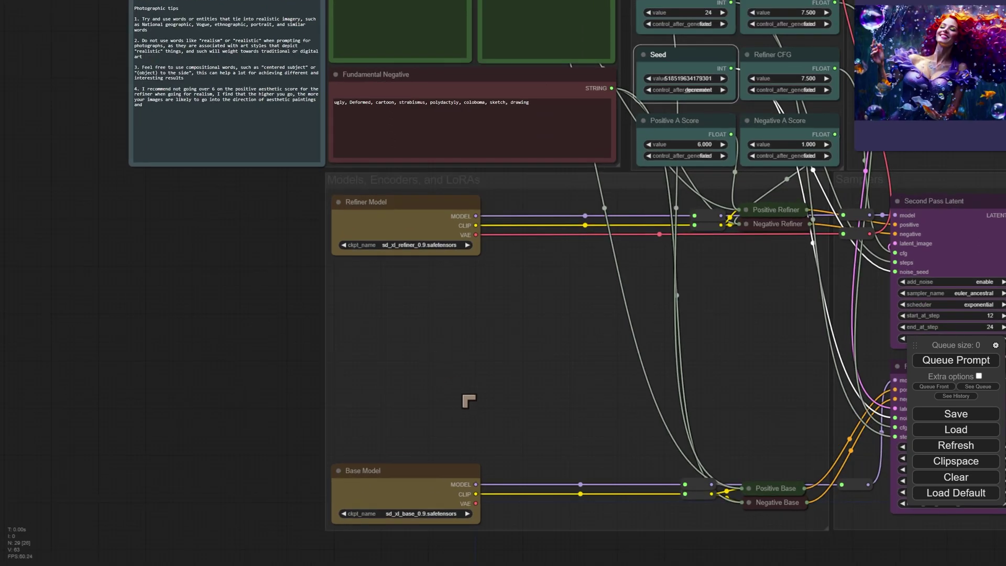
pyautogui.moveTo(470, 405); pyautogui.dragTo(416, 328)
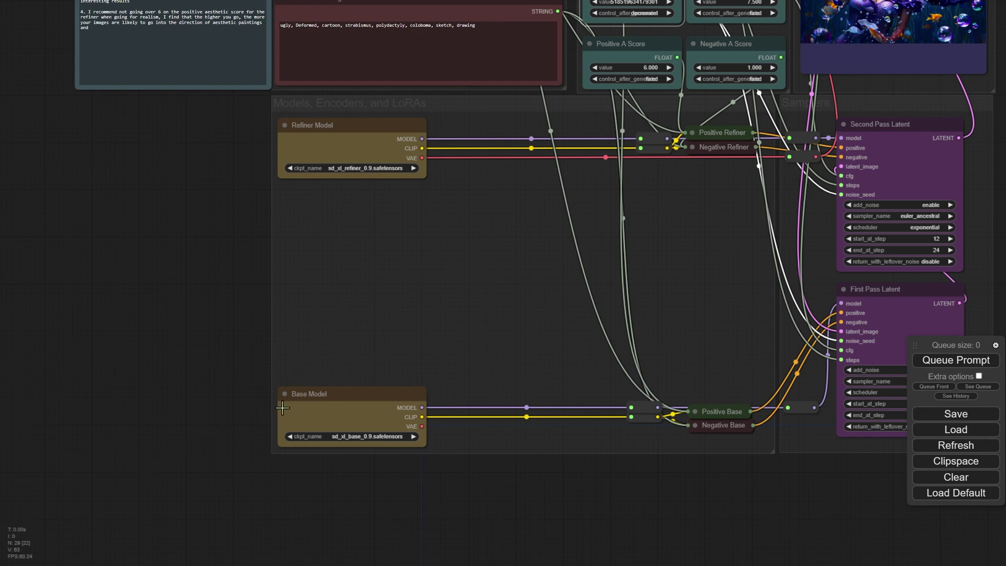
pyautogui.moveTo(517, 325); pyautogui.dragTo(410, 396)
pyautogui.scroll(-2, 412, 397)
pyautogui.scroll(2, 344, 375)
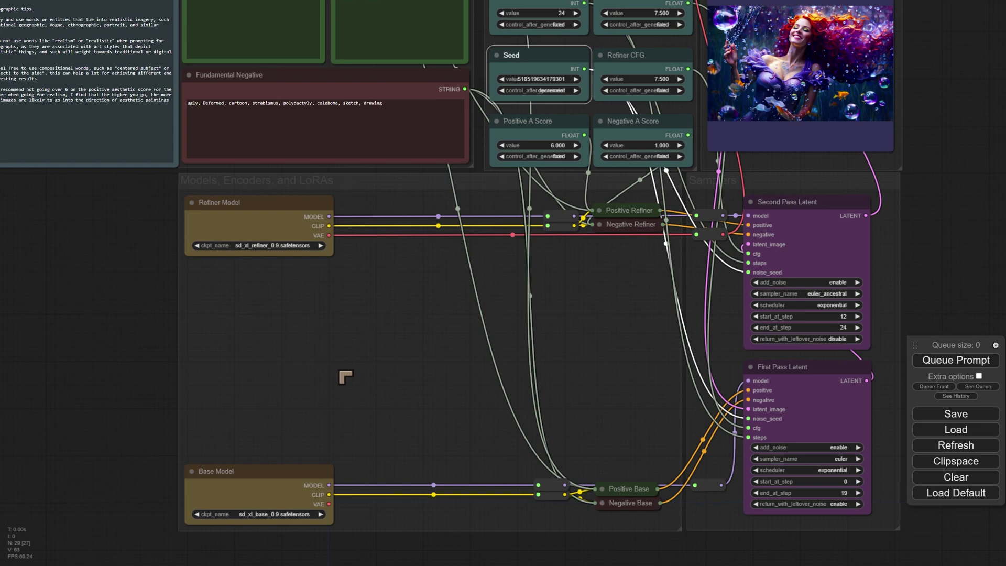
pyautogui.moveTo(339, 373); pyautogui.dragTo(356, 341)
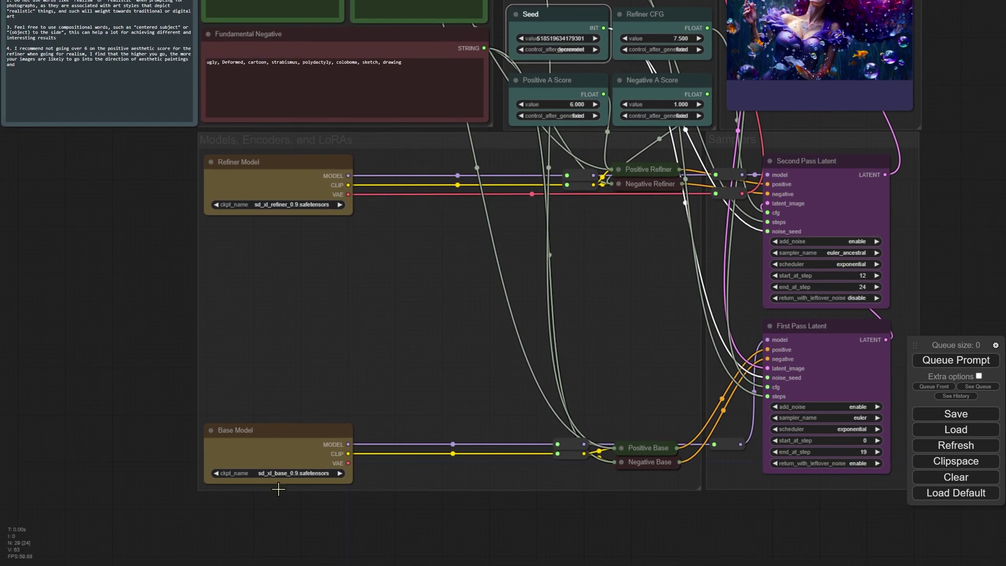
pyautogui.scroll(-2, 375, 390)
pyautogui.scroll(1, 382, 375)
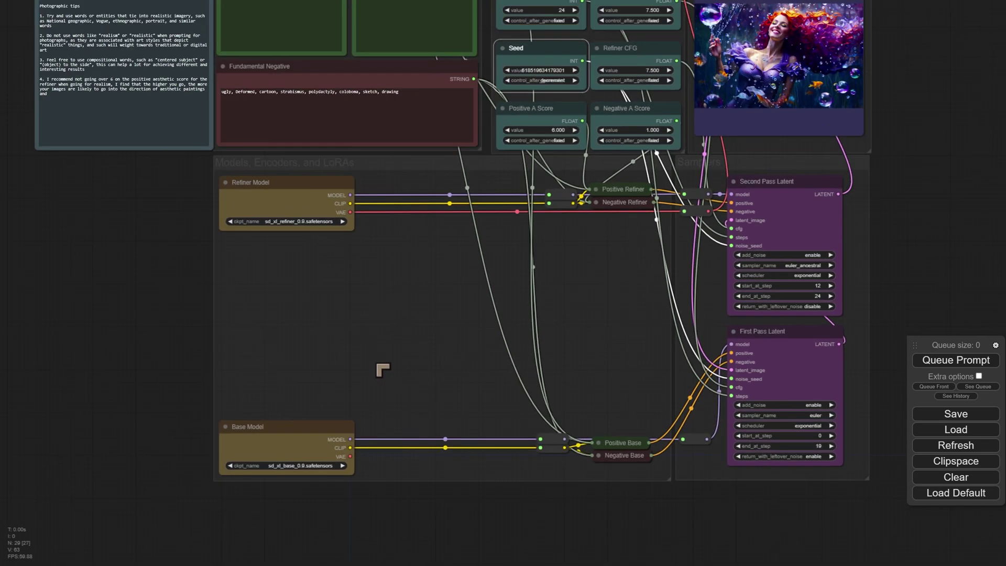
pyautogui.scroll(4, 362, 399)
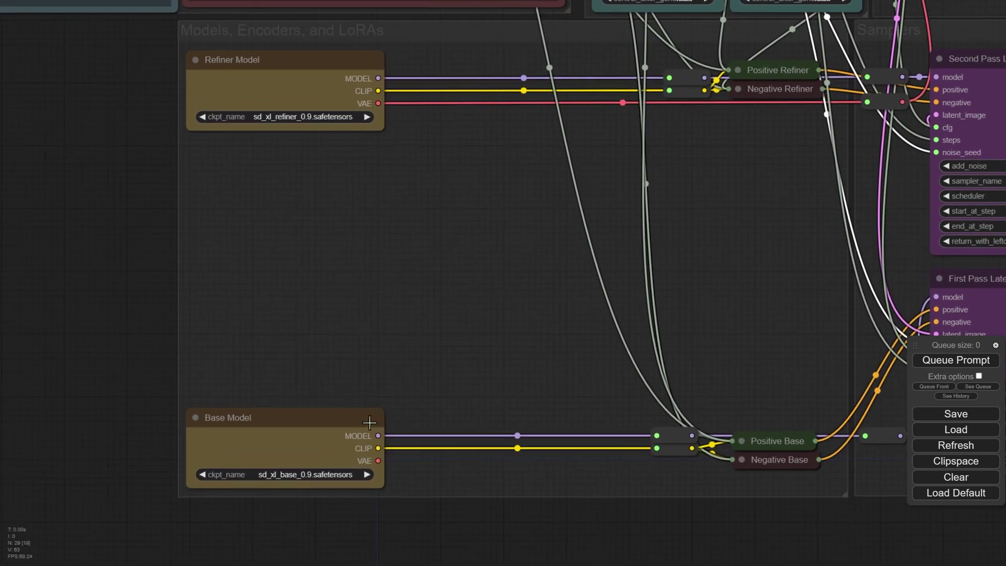
pyautogui.click(313, 474)
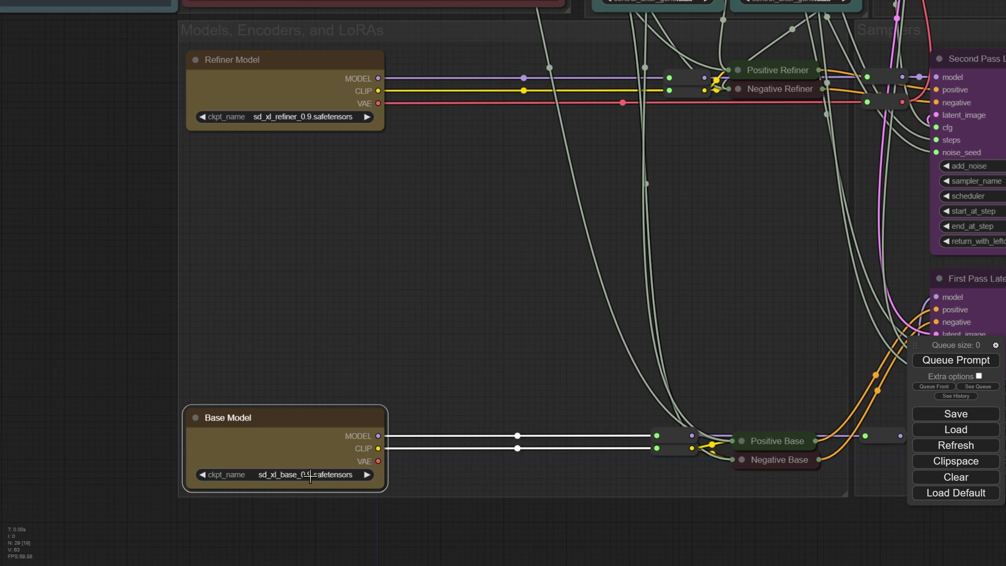
pyautogui.click(362, 400)
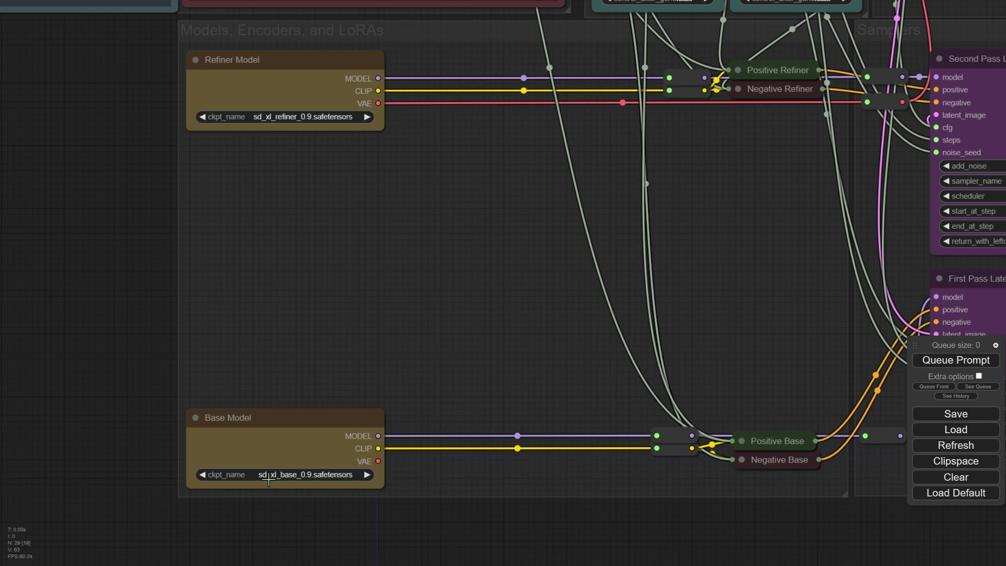
pyautogui.moveTo(388, 339); pyautogui.dragTo(389, 433)
pyautogui.moveTo(293, 296); pyautogui.dragTo(295, 364)
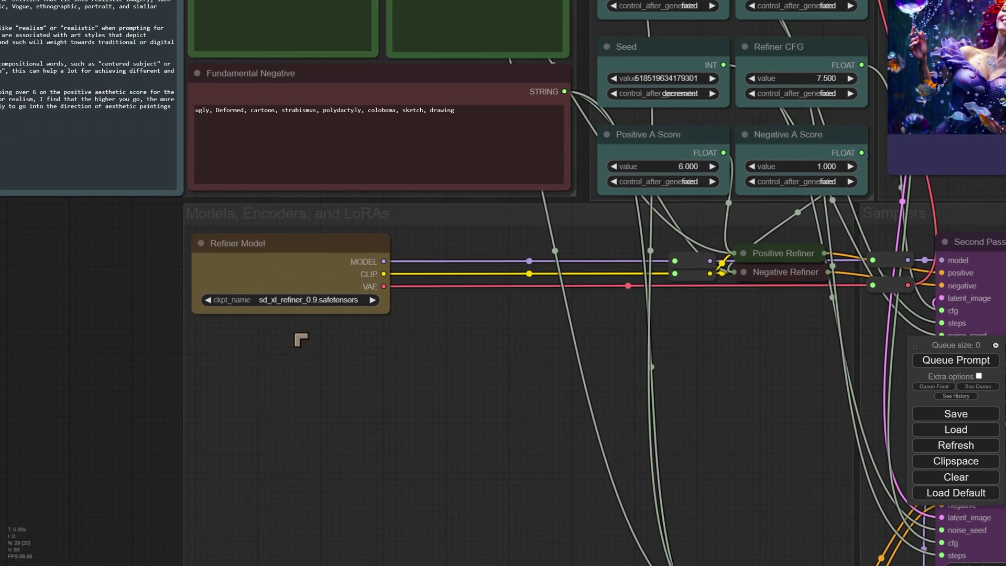
pyautogui.moveTo(335, 406); pyautogui.dragTo(339, 241)
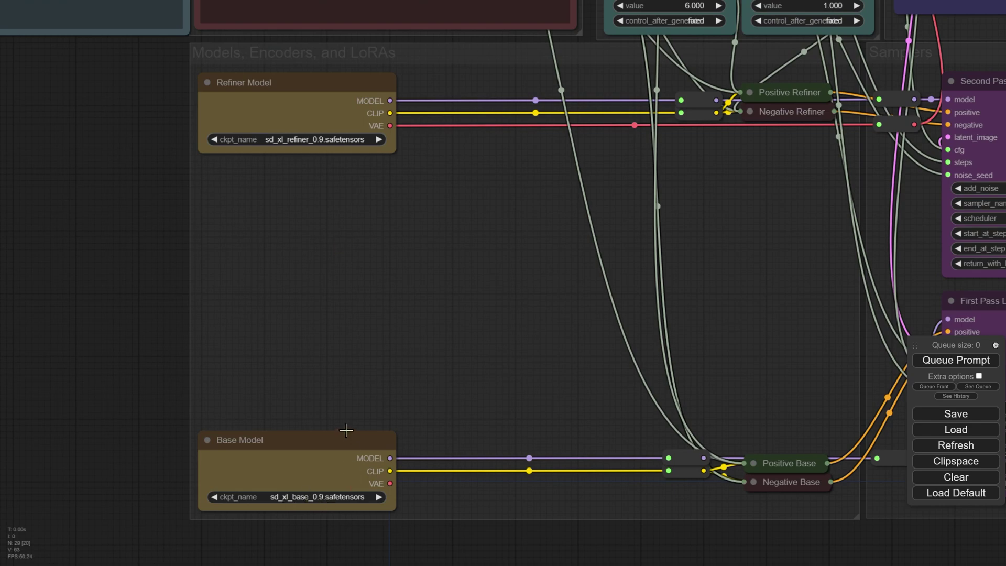
pyautogui.moveTo(416, 287); pyautogui.dragTo(400, 478)
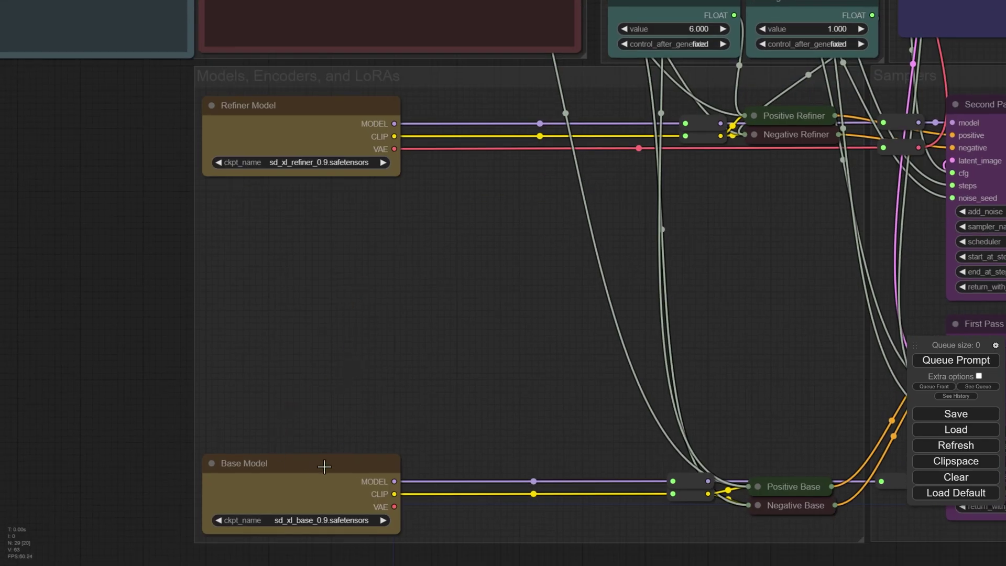
pyautogui.scroll(2, 348, 364)
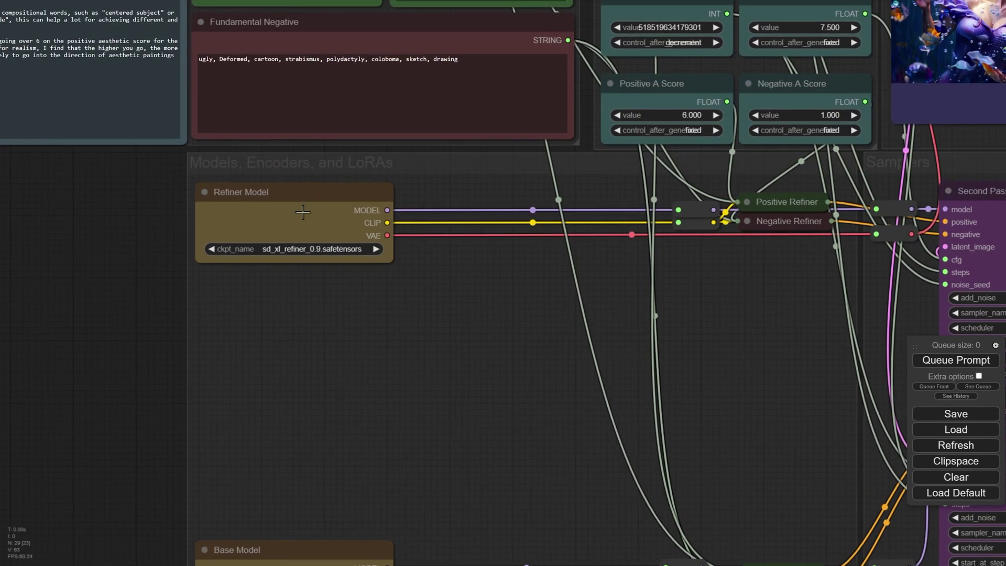
pyautogui.scroll(-2, 387, 329)
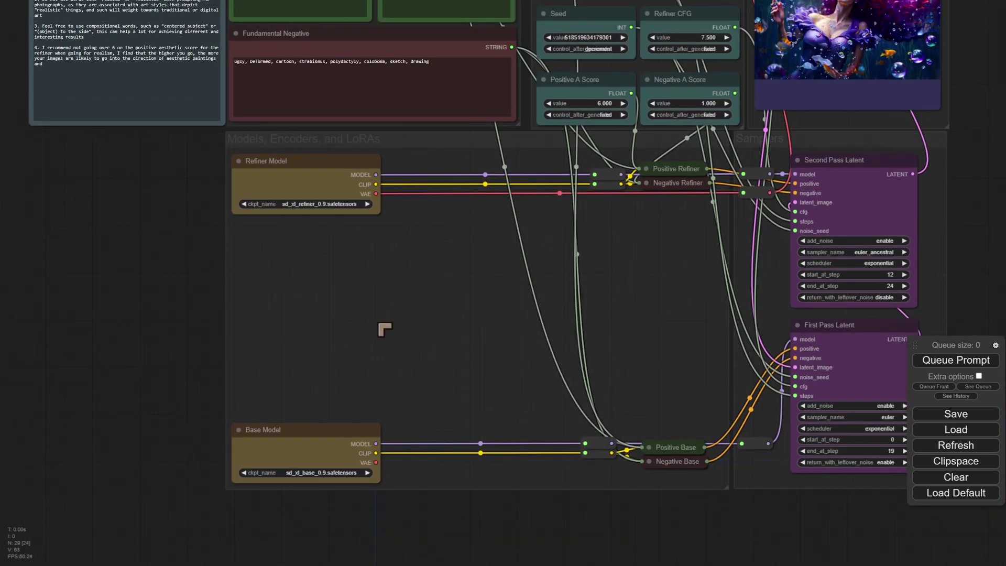
pyautogui.scroll(2, 386, 338)
pyautogui.scroll(-1, 411, 394)
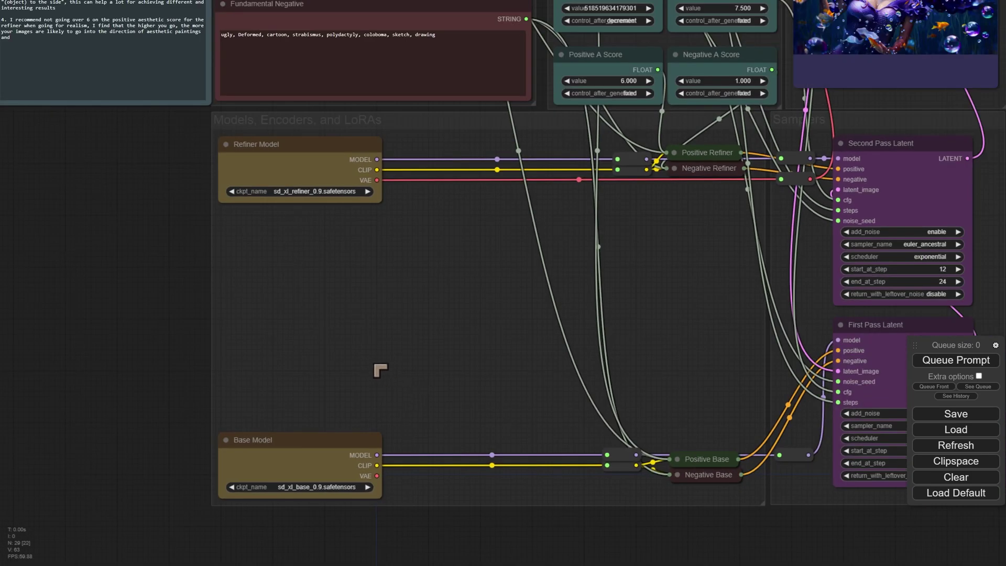
pyautogui.scroll(-3, 377, 366)
pyautogui.scroll(1, 380, 370)
pyautogui.scroll(1, 380, 371)
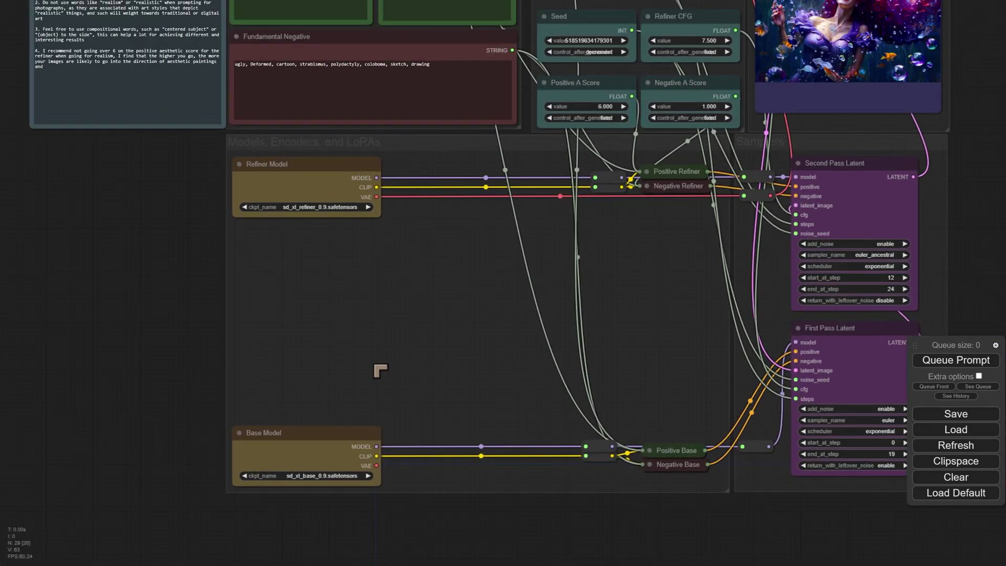
pyautogui.moveTo(409, 359); pyautogui.dragTo(353, 341)
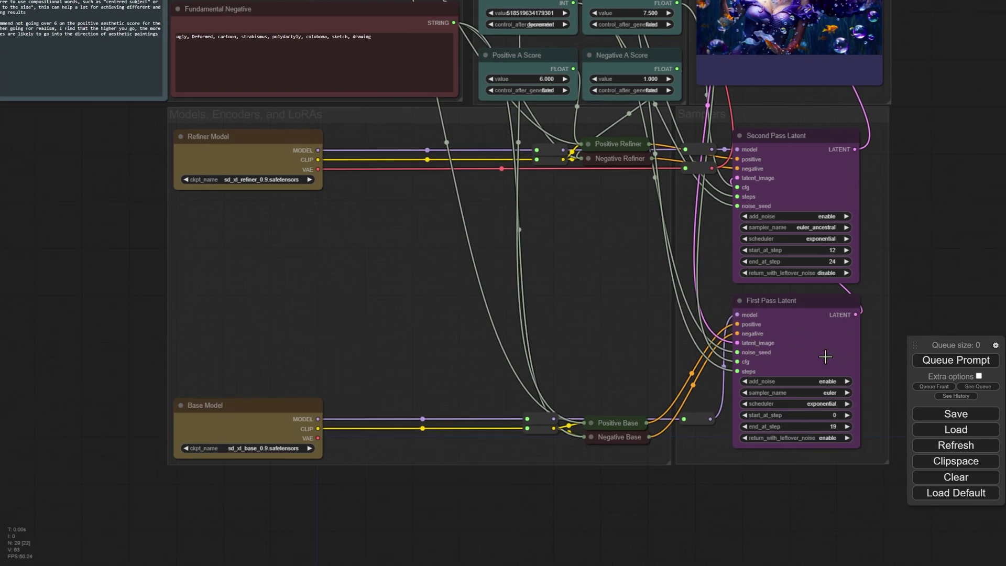
pyautogui.scroll(1, 822, 405)
pyautogui.scroll(1, 825, 386)
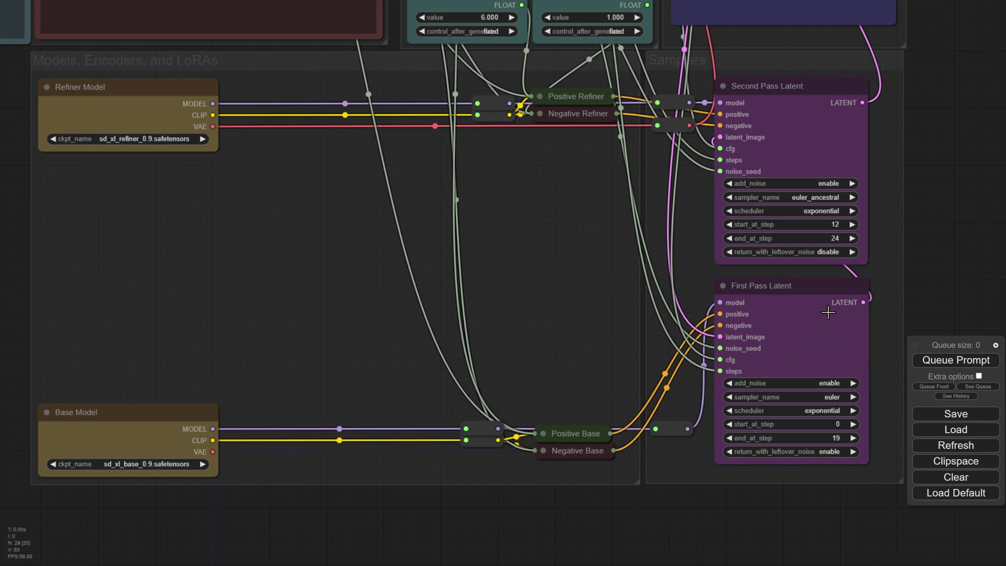
pyautogui.moveTo(899, 226); pyautogui.dragTo(875, 361)
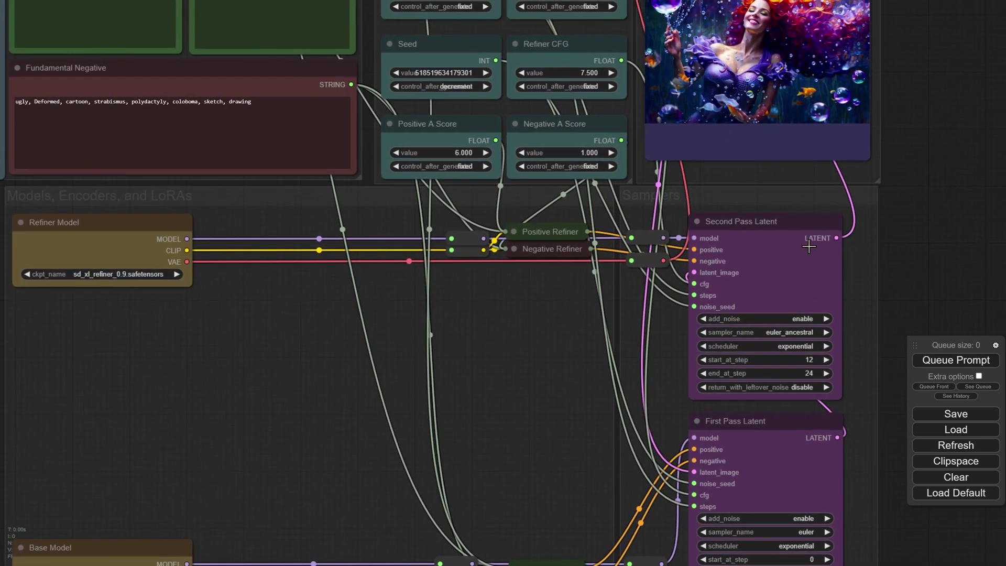
pyautogui.scroll(1, 823, 262)
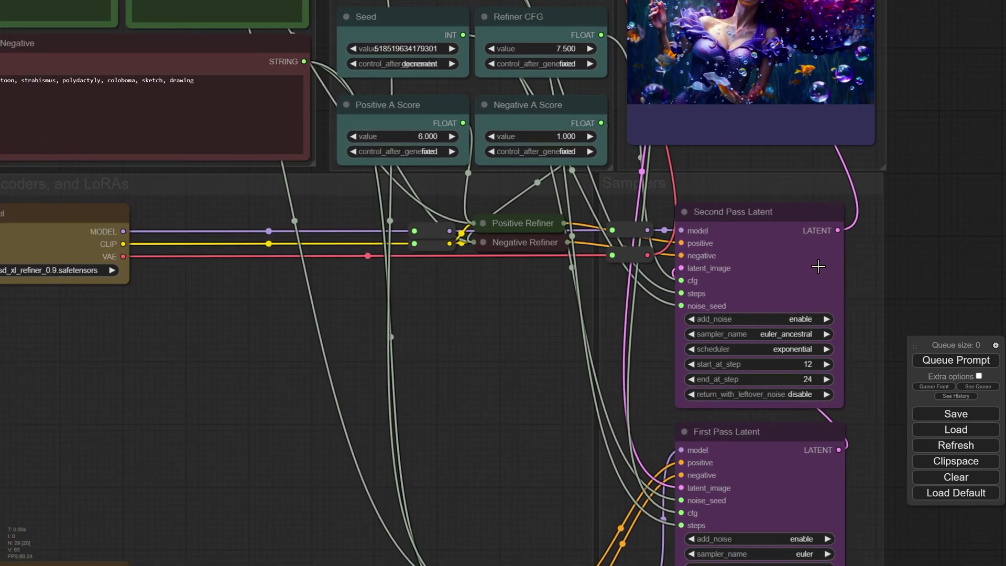
pyautogui.scroll(-2, 718, 352)
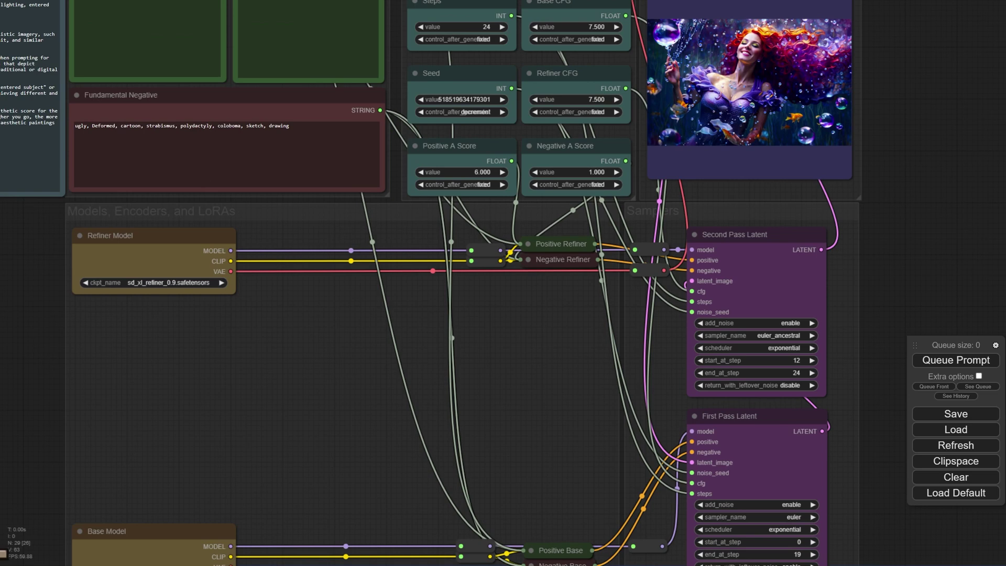
pyautogui.scroll(1, 648, 342)
pyautogui.moveTo(921, 199); pyautogui.dragTo(897, 330)
pyautogui.scroll(1, 897, 330)
pyautogui.scroll(-1, 899, 332)
pyautogui.scroll(5, 865, 331)
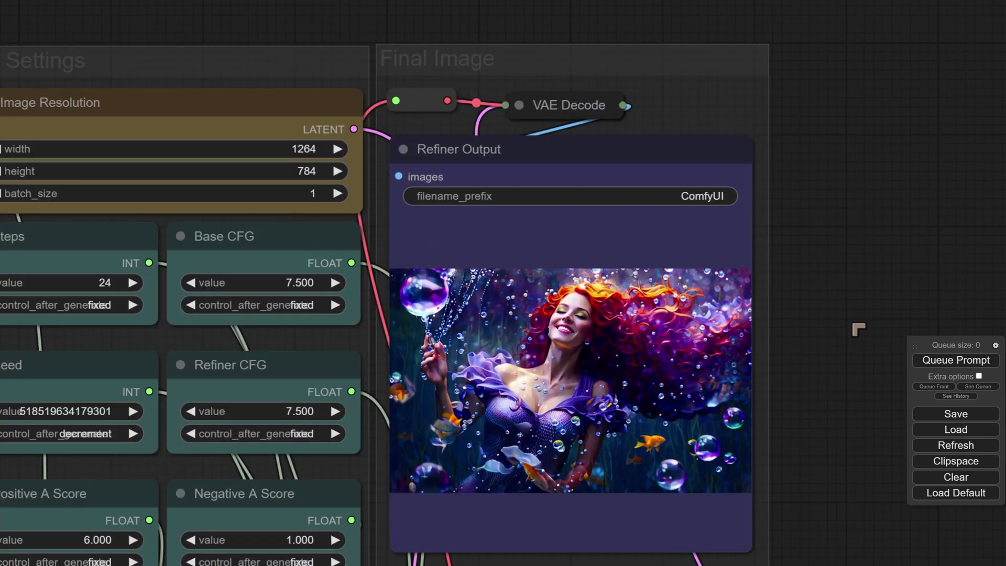
pyautogui.scroll(-1, 841, 334)
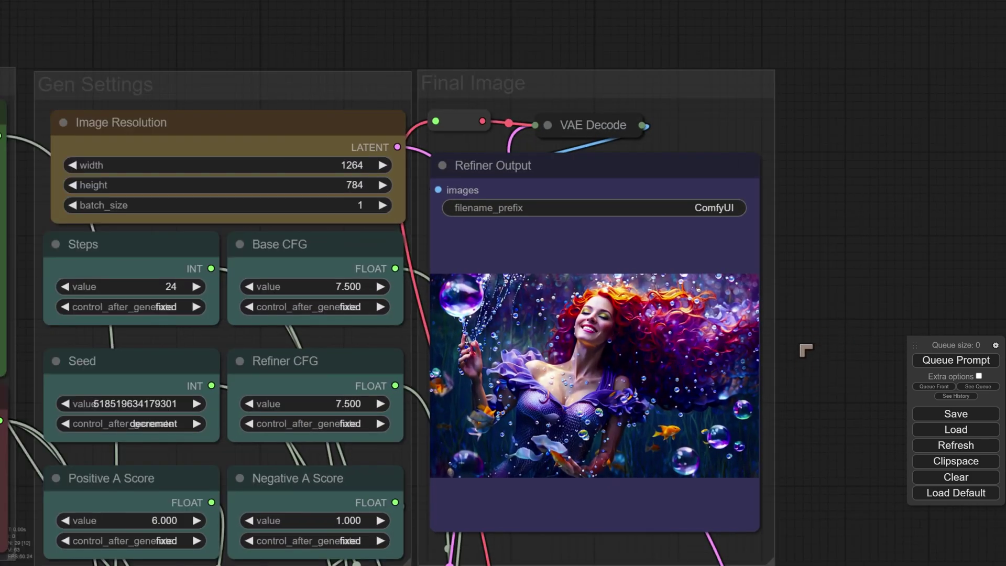
pyautogui.scroll(4, 554, 441)
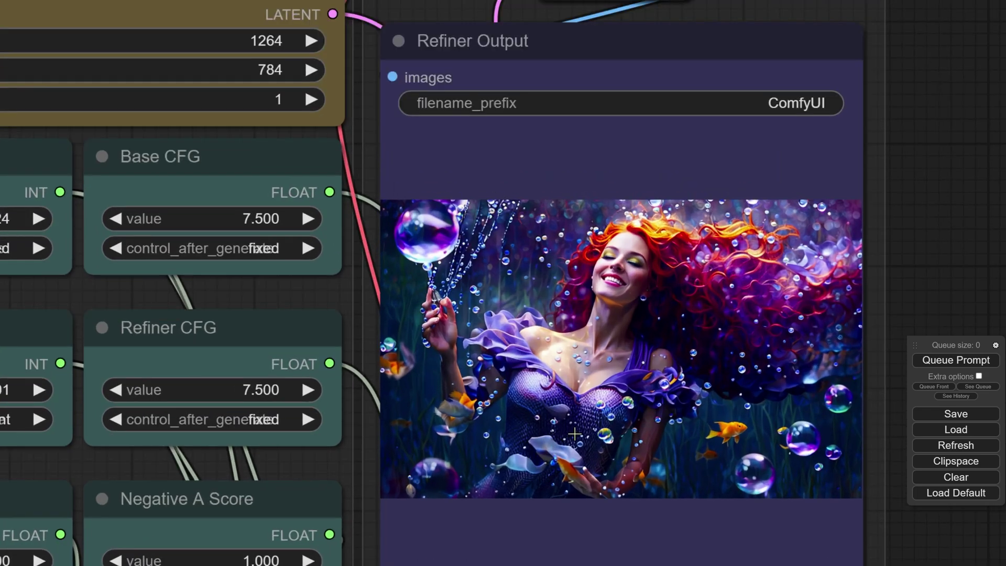
pyautogui.scroll(-2, 734, 315)
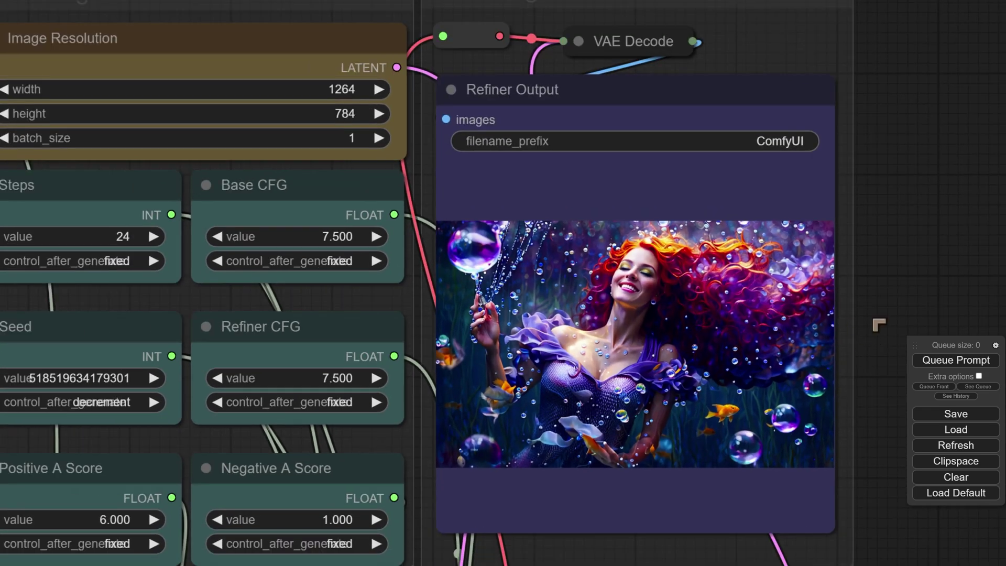
pyautogui.scroll(-1, 895, 313)
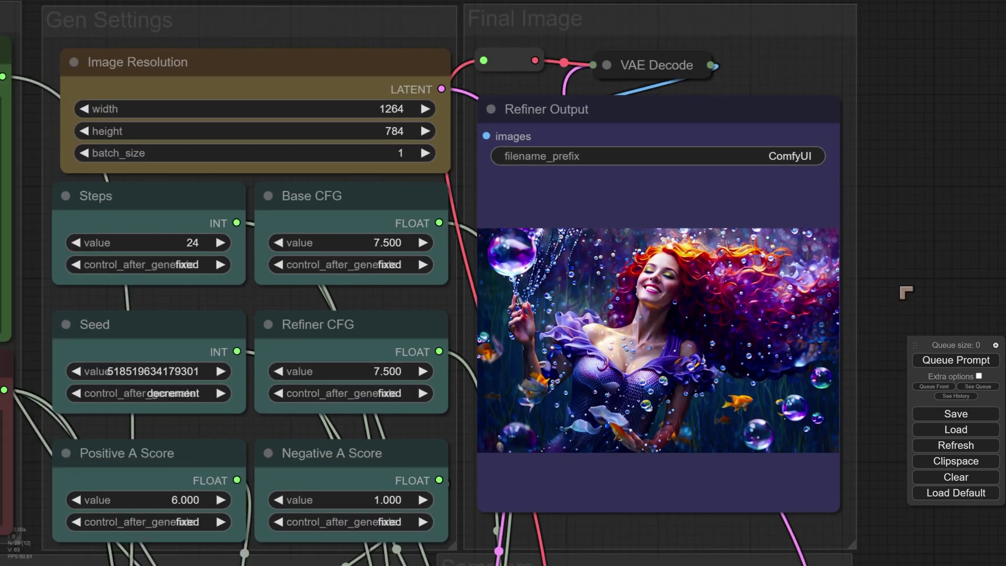
pyautogui.scroll(1, 903, 279)
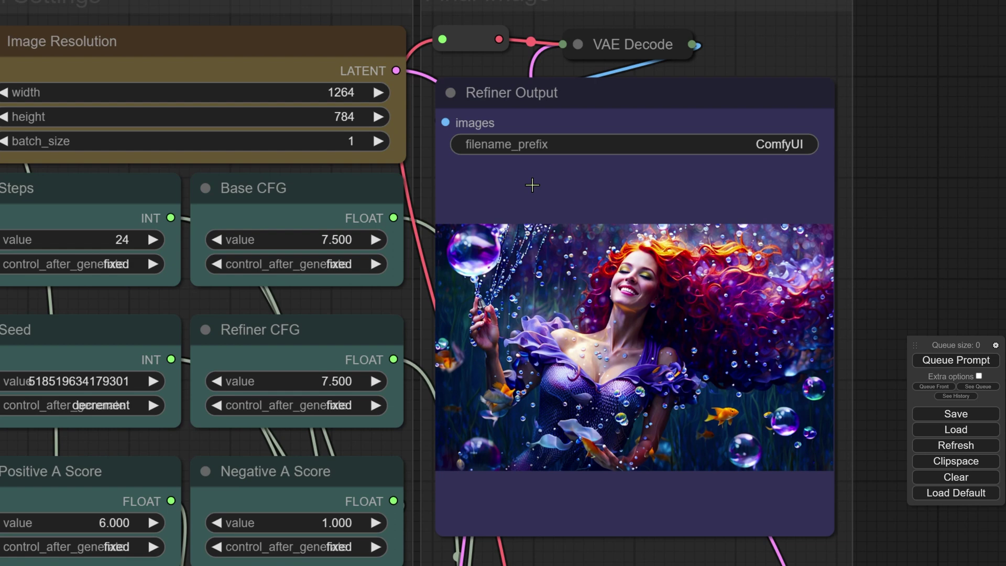
pyautogui.scroll(-10, 532, 185)
pyautogui.scroll(5, 219, 82)
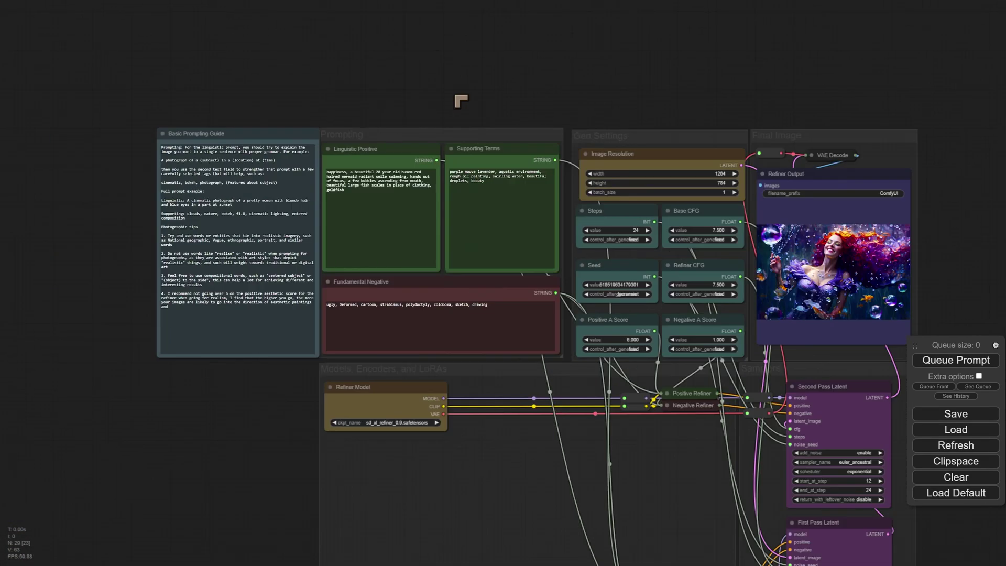
pyautogui.scroll(3, 422, 103)
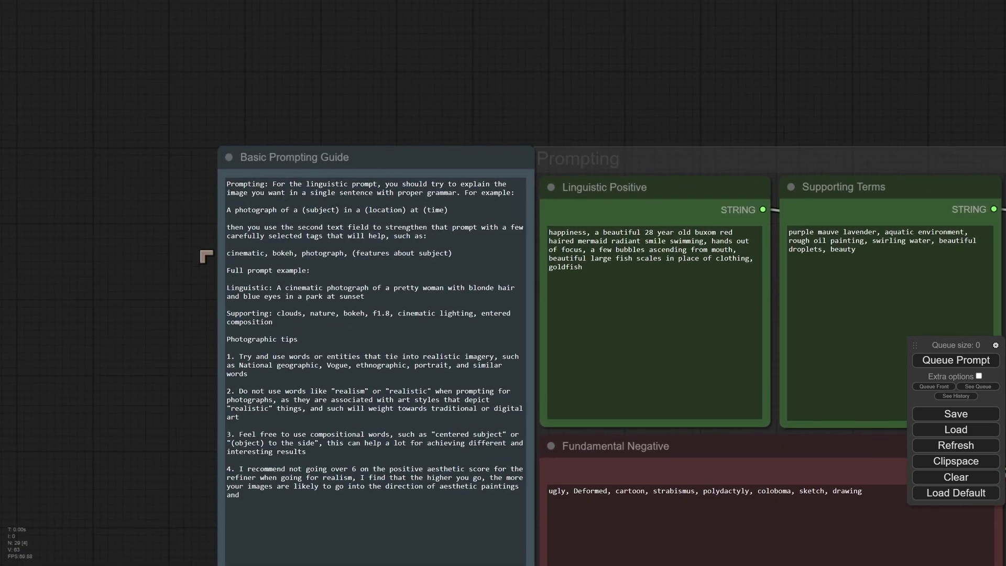
pyautogui.scroll(5, 259, 246)
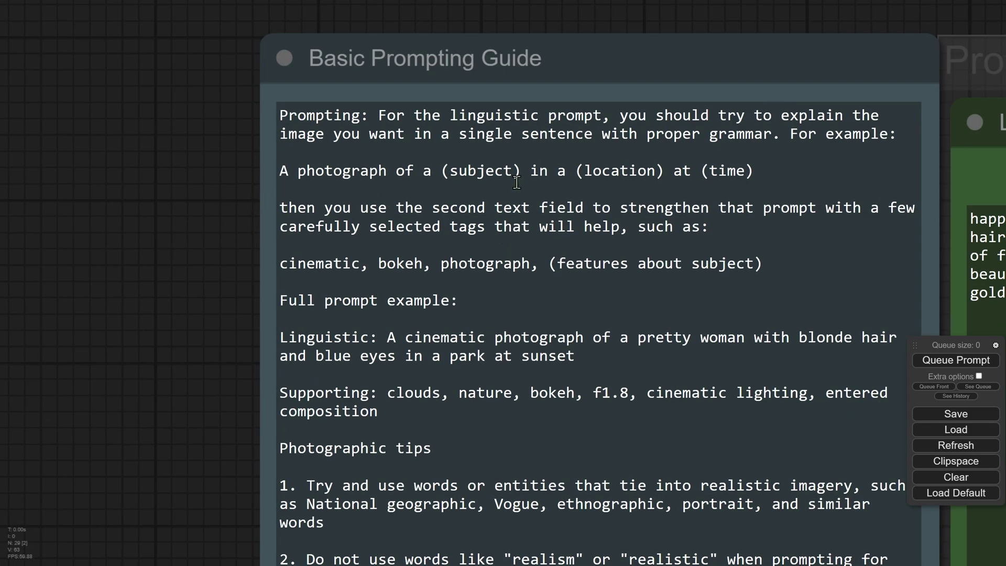
pyautogui.moveTo(231, 303); pyautogui.dragTo(178, 162)
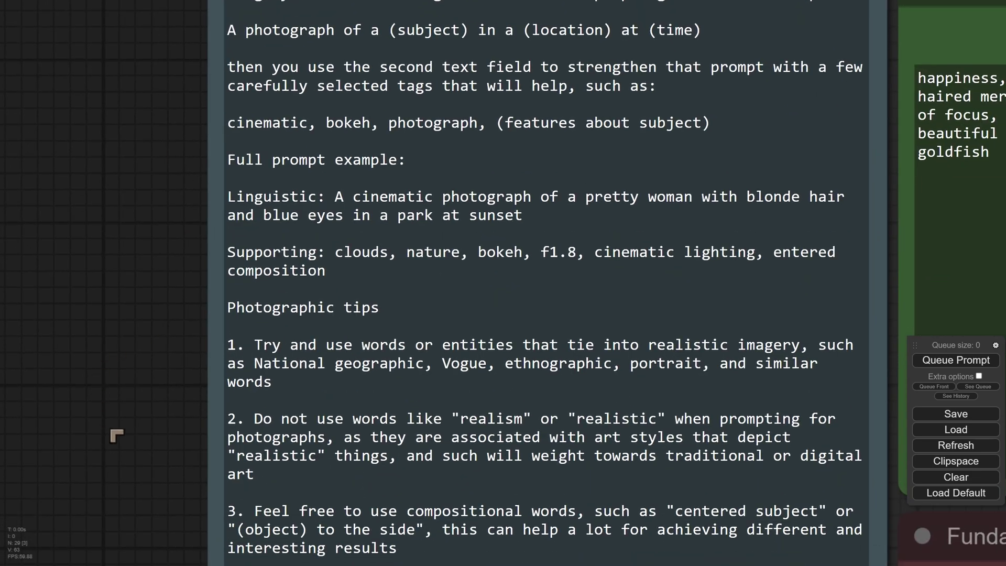
pyautogui.moveTo(112, 433); pyautogui.dragTo(99, 369)
pyautogui.scroll(-5, 99, 370)
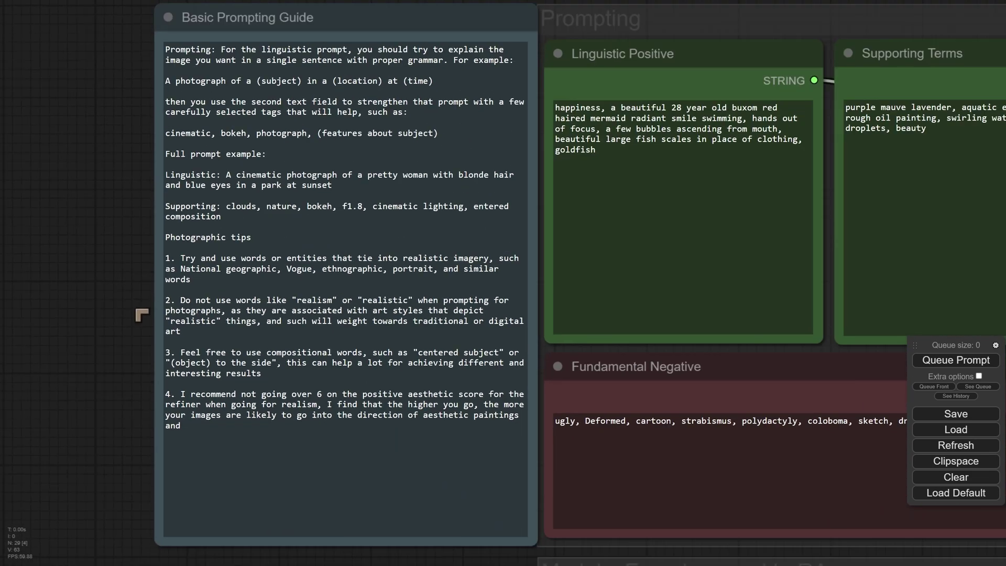
pyautogui.scroll(2, 582, 33)
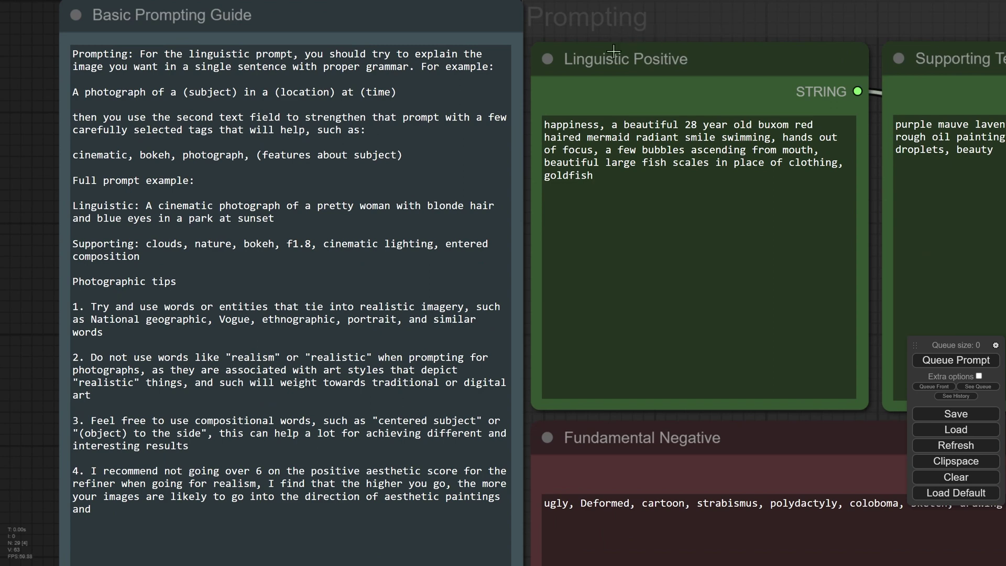
pyautogui.click(652, 425)
pyautogui.moveTo(653, 425); pyautogui.dragTo(658, 435)
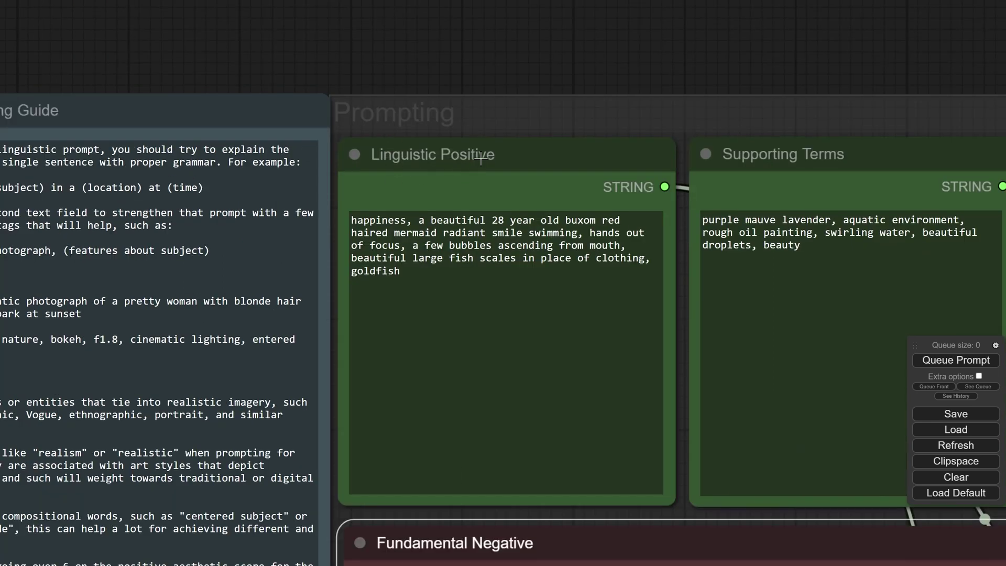
pyautogui.moveTo(688, 61); pyautogui.dragTo(479, 70)
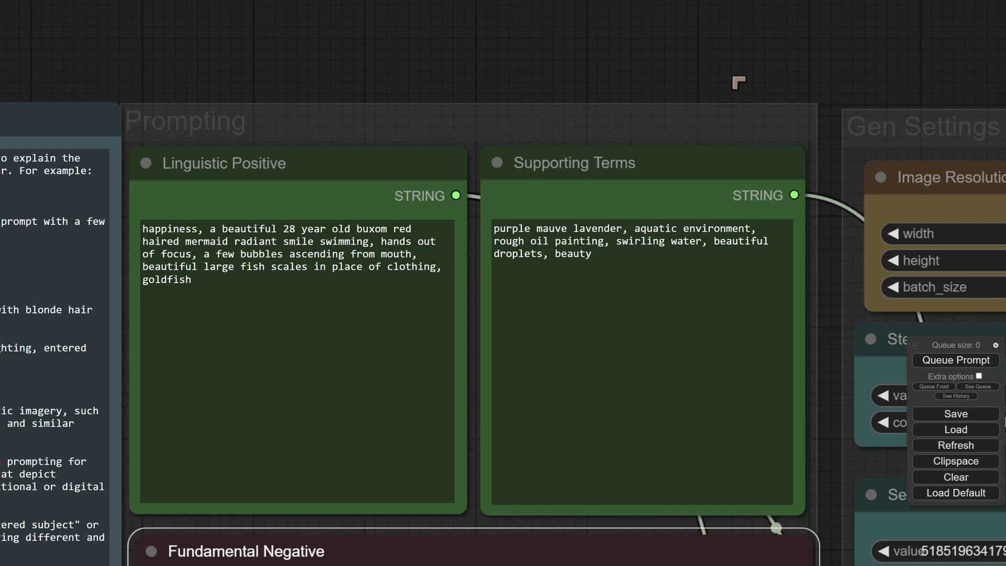
pyautogui.moveTo(739, 83); pyautogui.dragTo(636, 114)
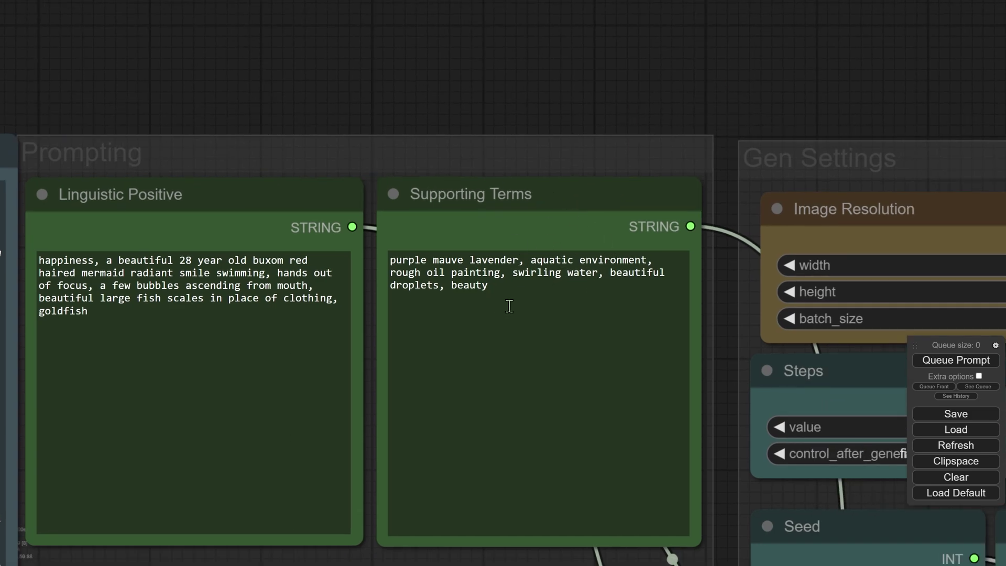
pyautogui.scroll(-3, 611, 148)
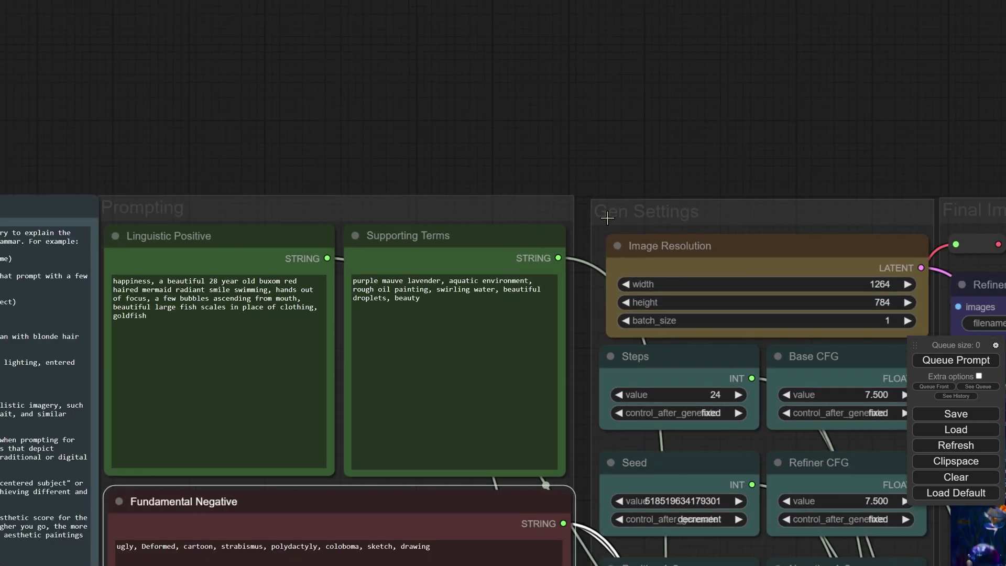
pyautogui.moveTo(901, 127); pyautogui.dragTo(499, 145)
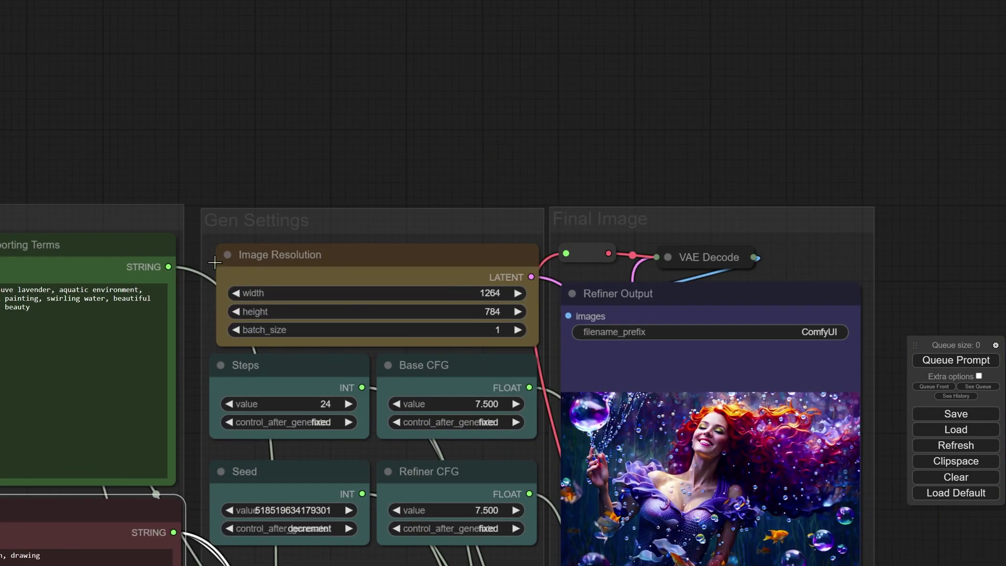
pyautogui.moveTo(842, 101); pyautogui.dragTo(778, 54)
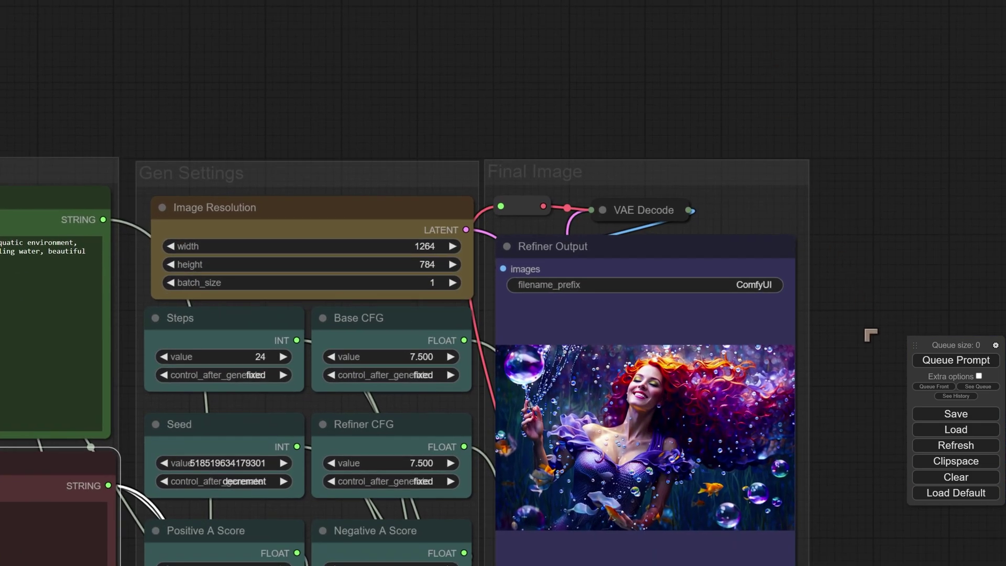
pyautogui.moveTo(872, 351); pyautogui.dragTo(871, 225)
pyautogui.scroll(6, 871, 225)
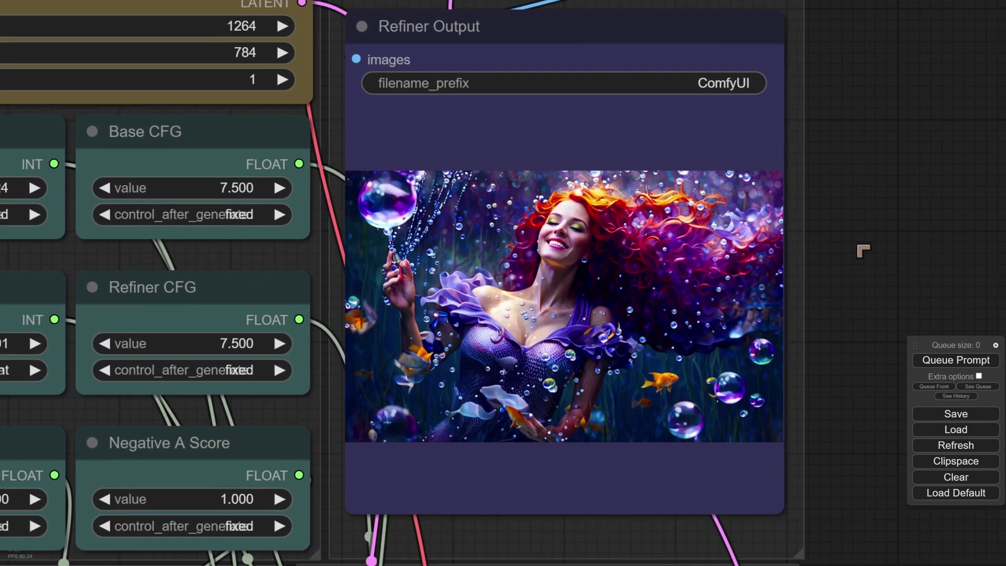
pyautogui.scroll(-1, 876, 247)
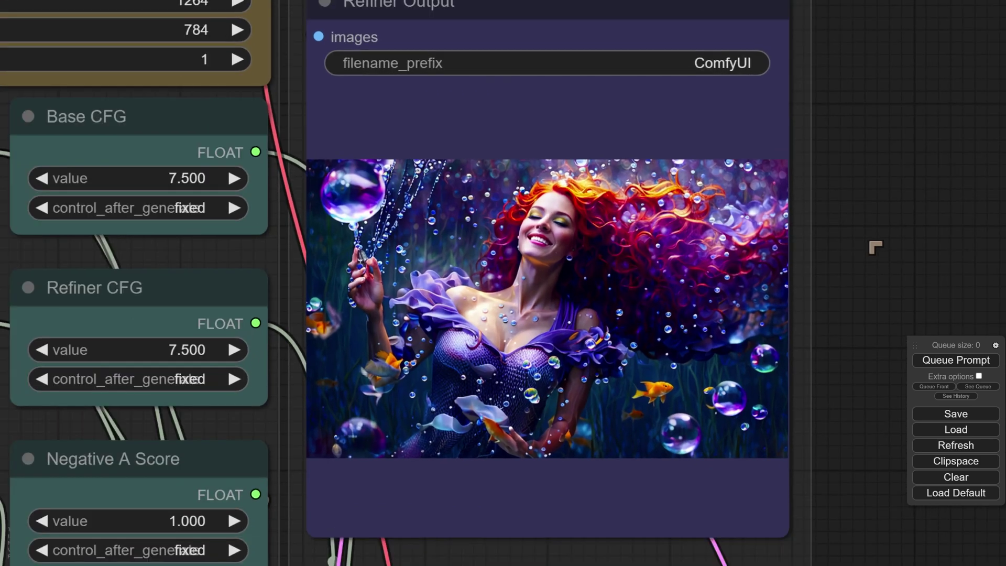
pyautogui.scroll(-2, 680, 223)
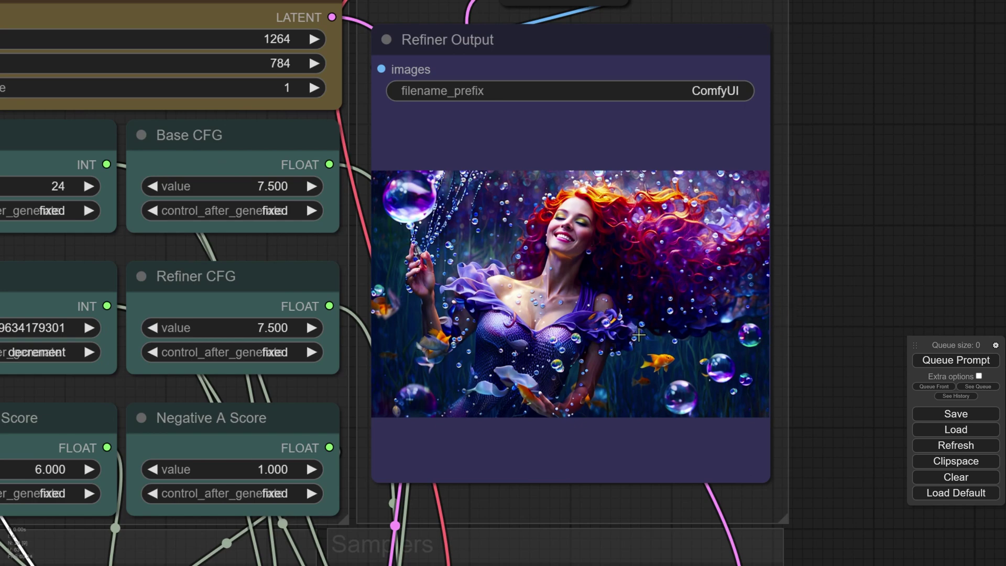
pyautogui.scroll(-2, 802, 288)
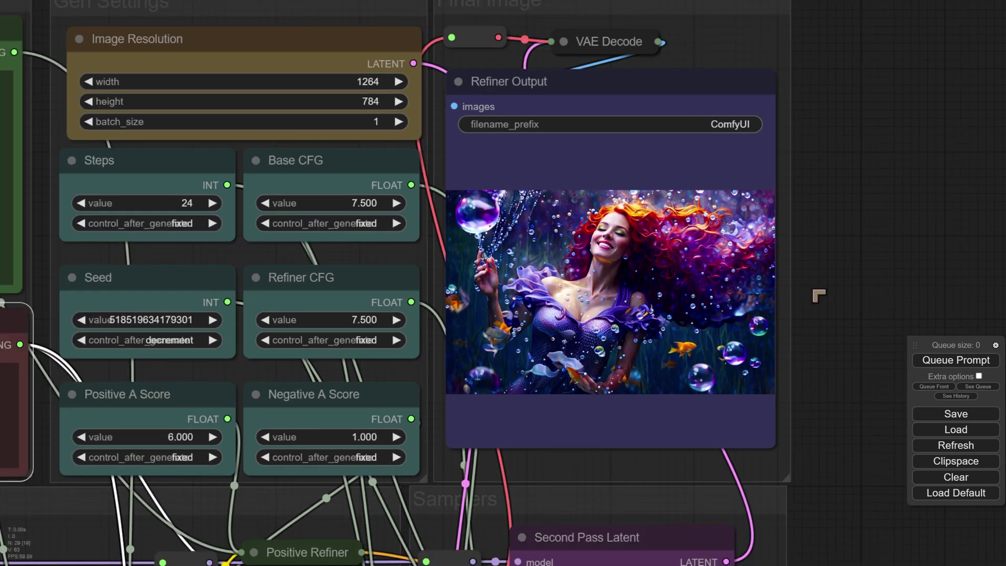
pyautogui.scroll(3, 813, 292)
pyautogui.scroll(-5, 819, 296)
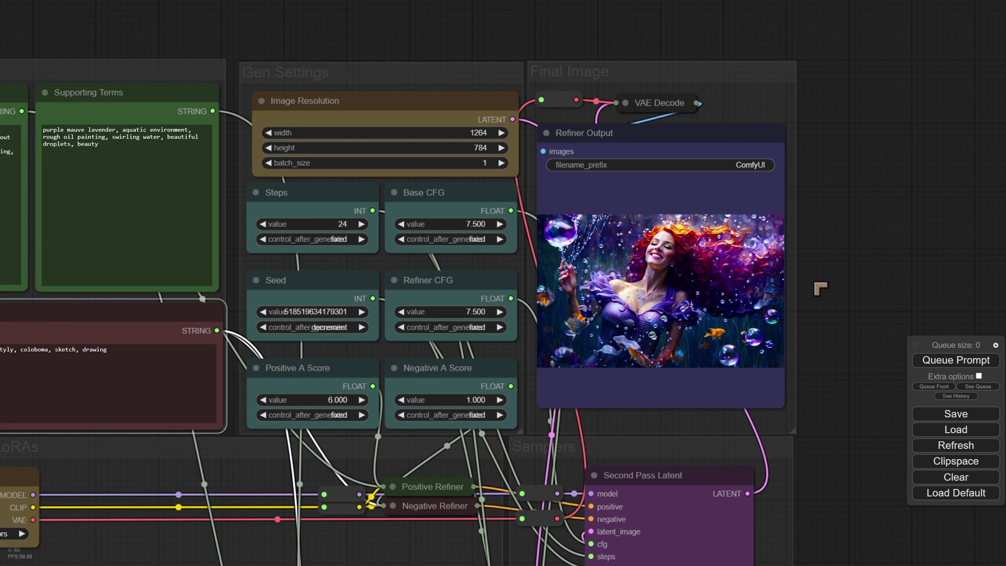
pyautogui.scroll(5, 820, 289)
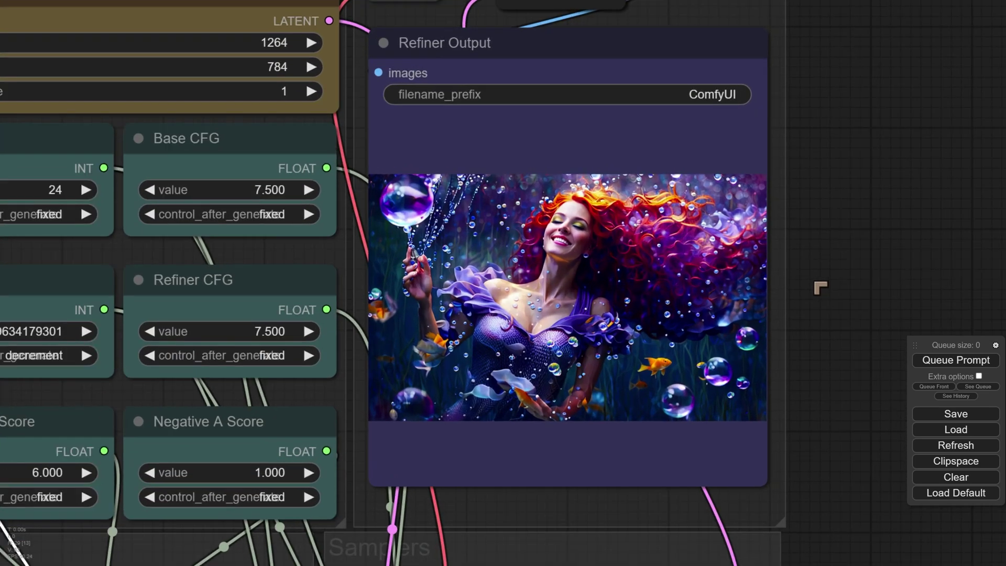
pyautogui.scroll(1, 820, 288)
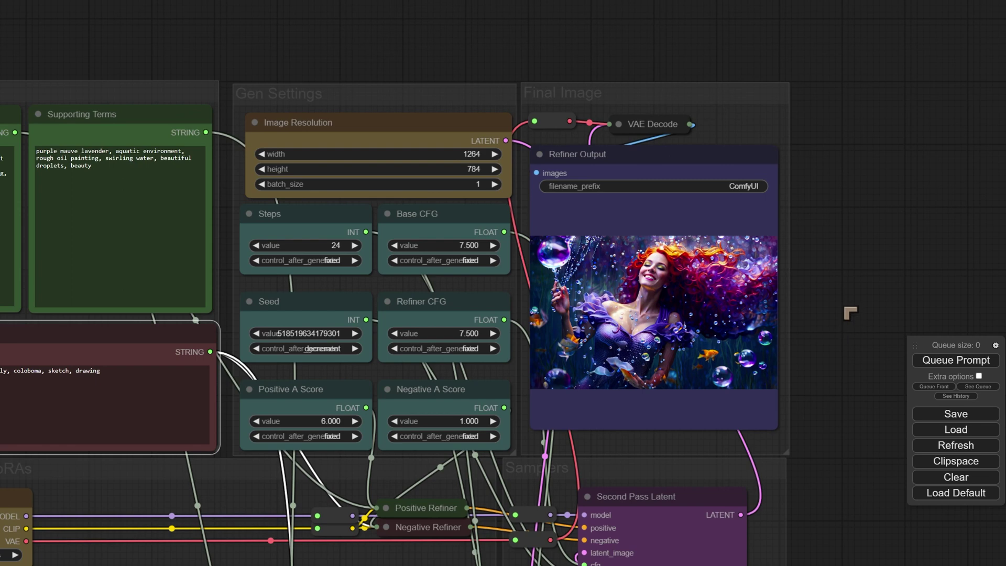
pyautogui.scroll(-1, 850, 312)
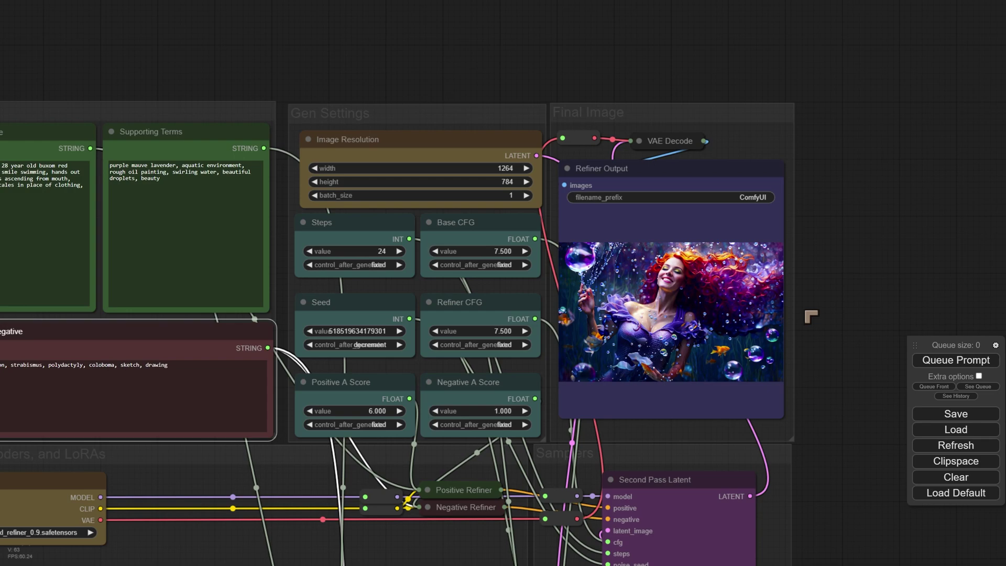
# Step: Pan and zoom the graph to show the Refiner Model and Fundamental Negative nodes
pyautogui.scroll(-6, 812, 316)
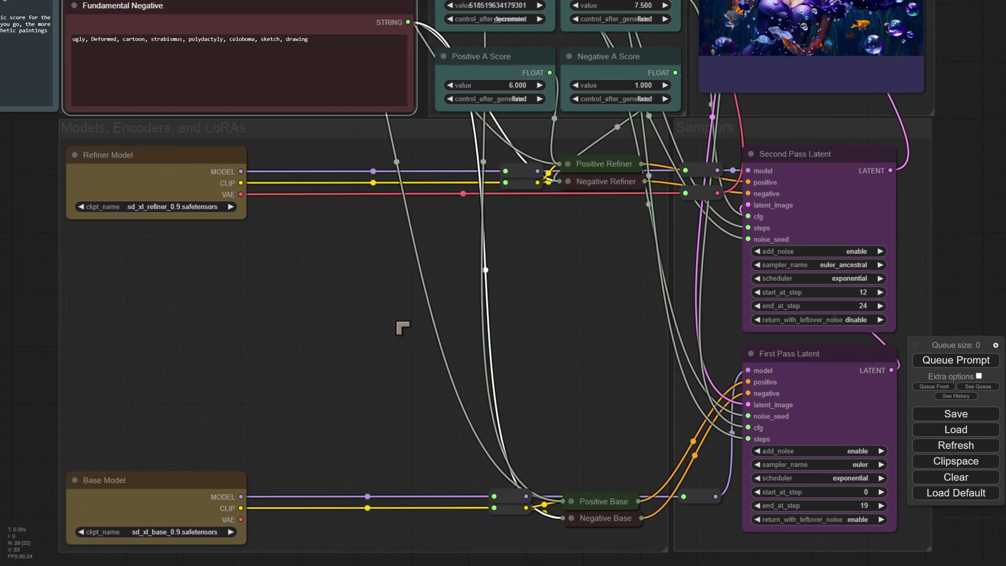
pyautogui.moveTo(270, 323); pyautogui.dragTo(463, 463)
pyautogui.scroll(1, 348, 423)
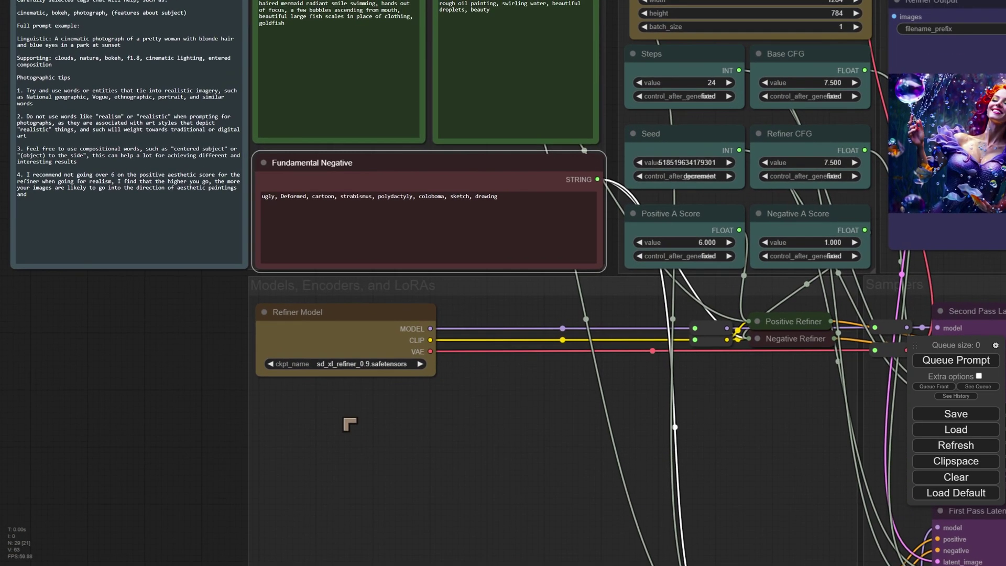
pyautogui.scroll(-3, 400, 321)
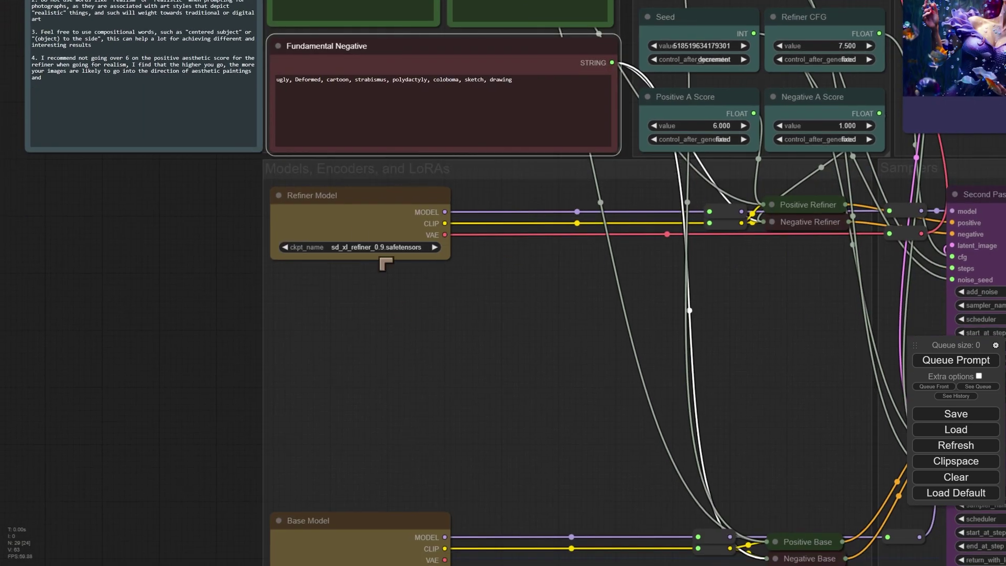
pyautogui.scroll(1, 367, 236)
pyautogui.scroll(7, 361, 213)
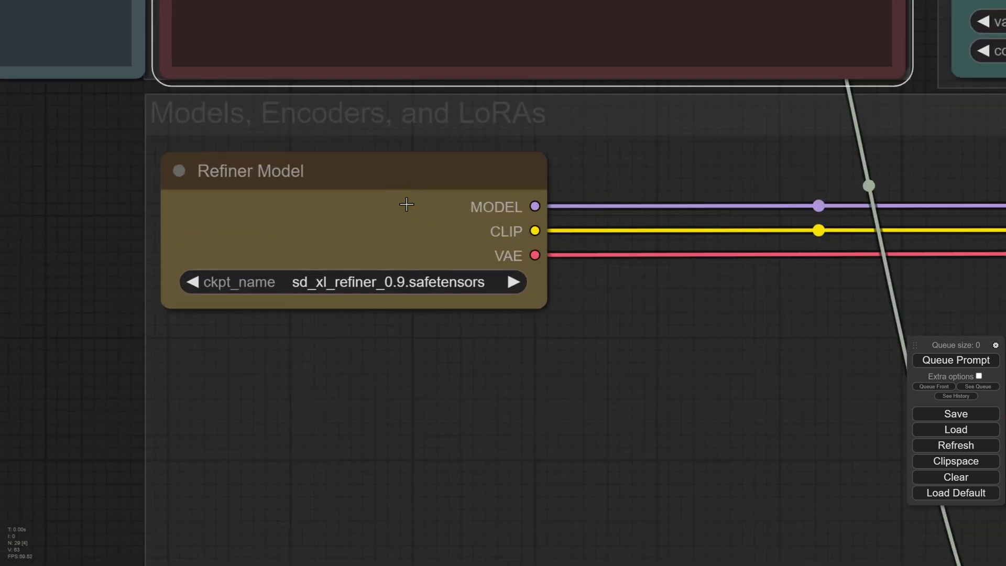
pyautogui.scroll(-1, 414, 207)
pyautogui.scroll(-6, 456, 316)
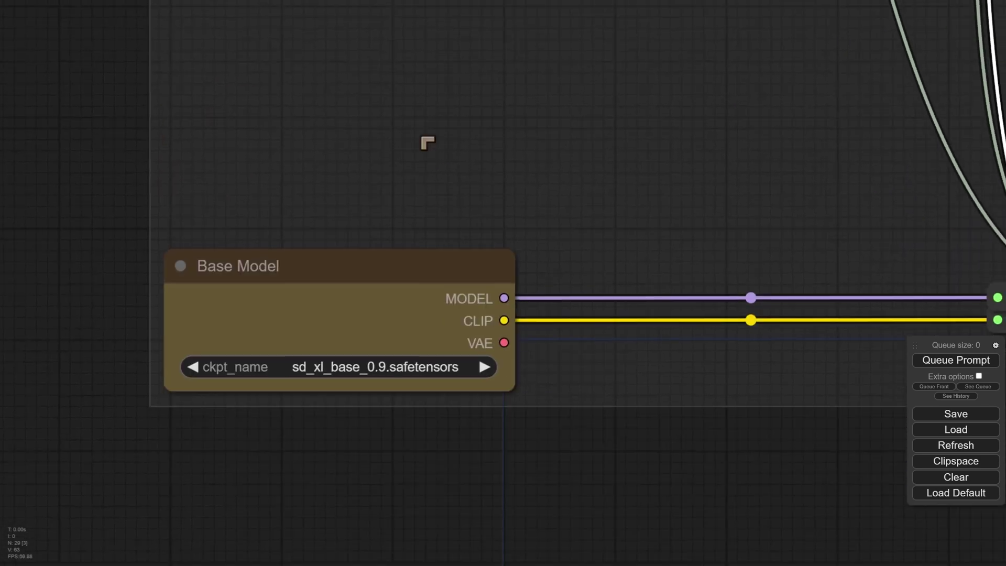
# Step: Bring the base and refiner conditioning nodes, including Positive Refiner, into view
pyautogui.moveTo(718, 137); pyautogui.dragTo(339, 339)
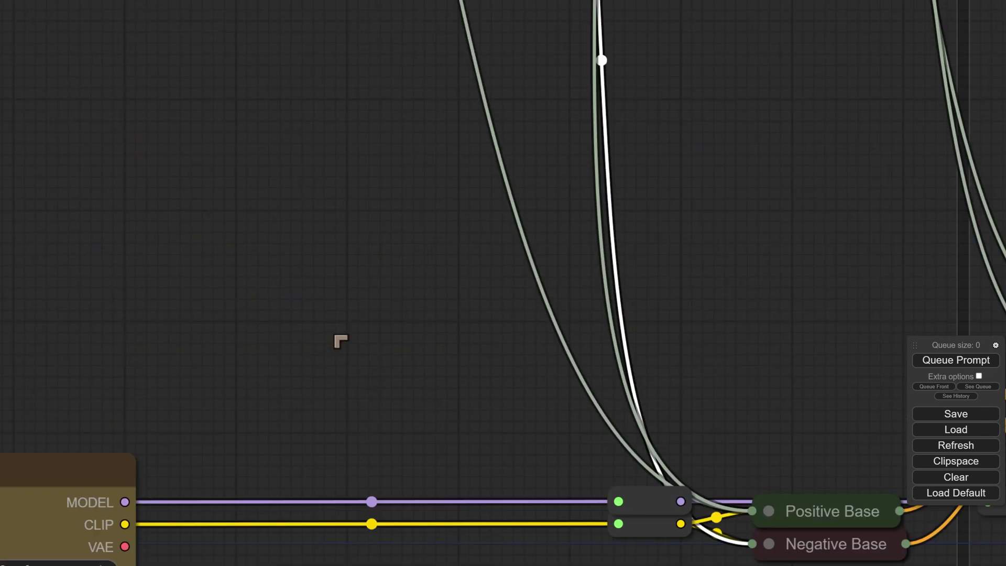
pyautogui.scroll(-5, 340, 339)
pyautogui.scroll(-6, 592, 210)
pyautogui.scroll(6, 542, 382)
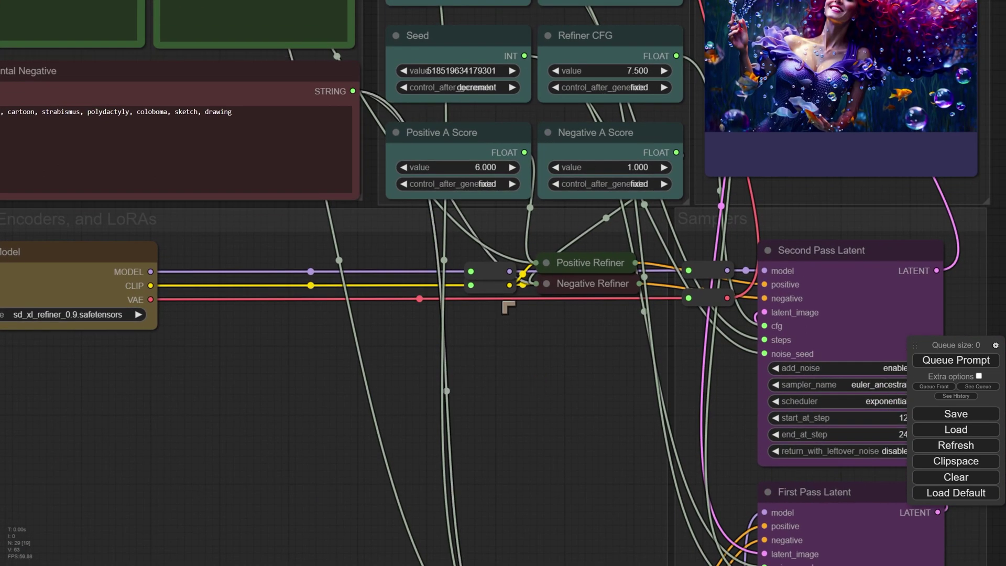
pyautogui.scroll(6, 523, 291)
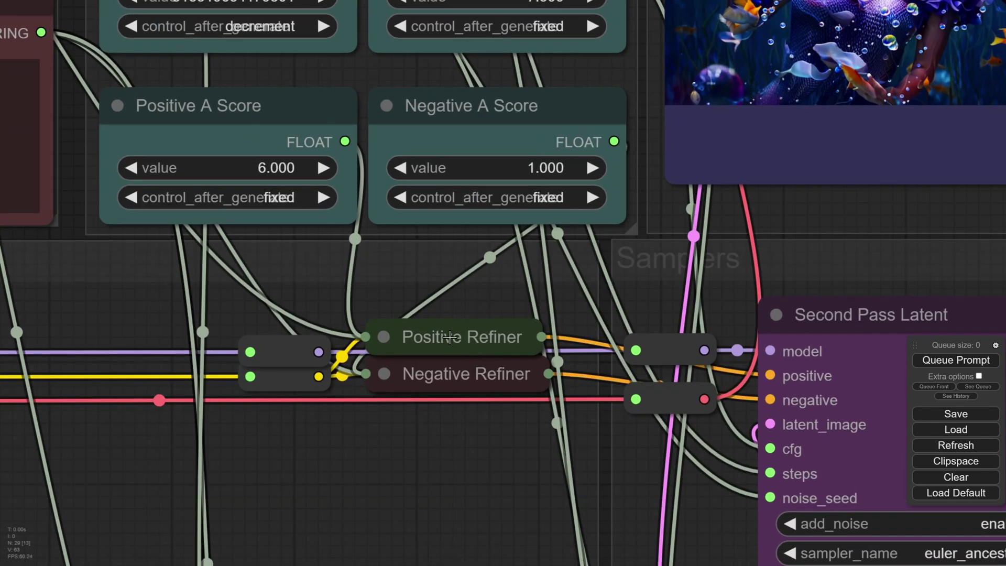
# Step: Expand the Positive Refiner and Negative Refiner nodes to inspect their inputs, then collapse both
pyautogui.click(384, 336)
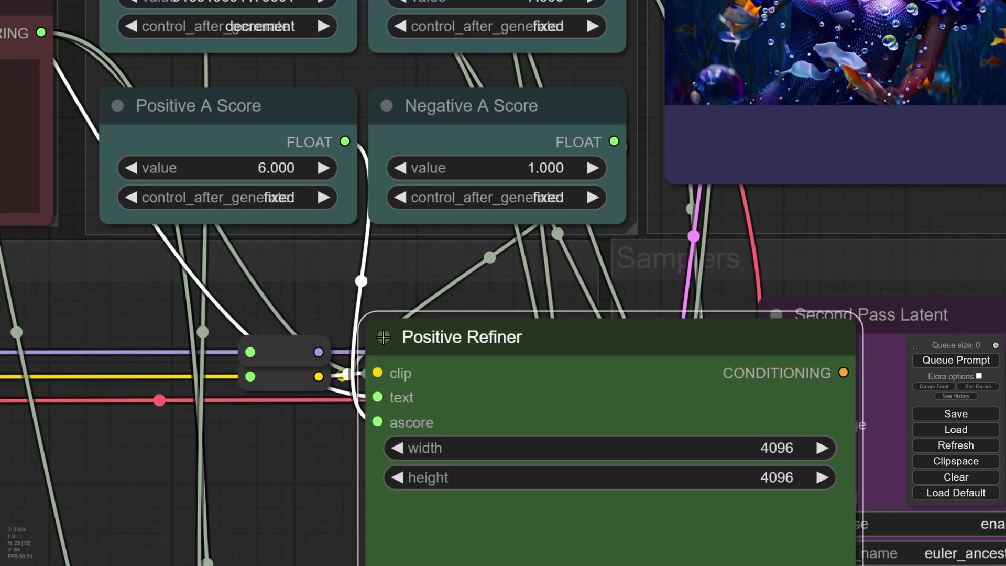
pyautogui.scroll(-1, 384, 337)
pyautogui.scroll(-4, 384, 337)
pyautogui.click(383, 337)
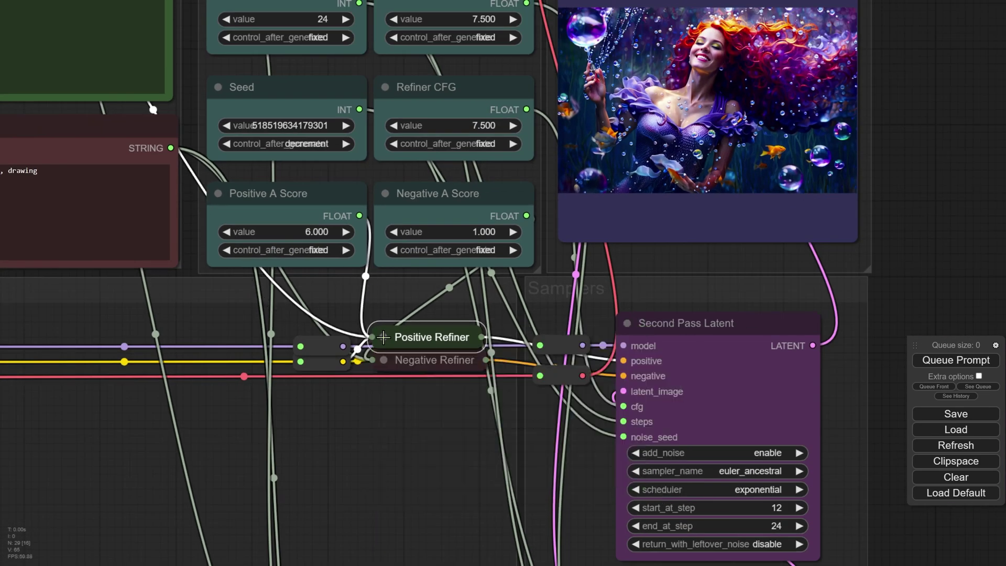
pyautogui.click(391, 363)
pyautogui.click(385, 361)
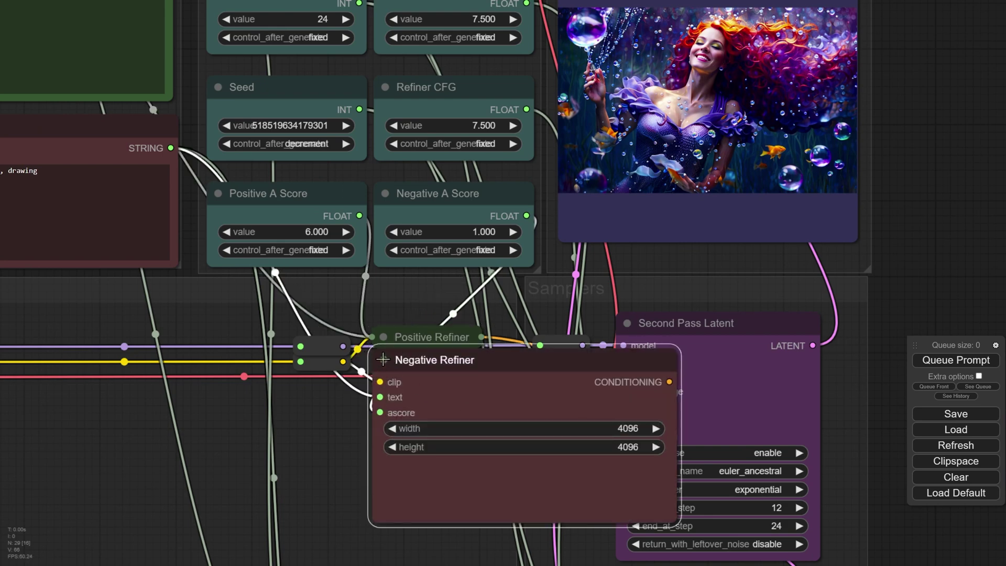
pyautogui.click(383, 360)
# Step: Inspect Positive Base, then leave Negative Base expanded with its clip link re-seated
pyautogui.moveTo(431, 467); pyautogui.dragTo(444, 191)
pyautogui.moveTo(427, 388); pyautogui.dragTo(456, 187)
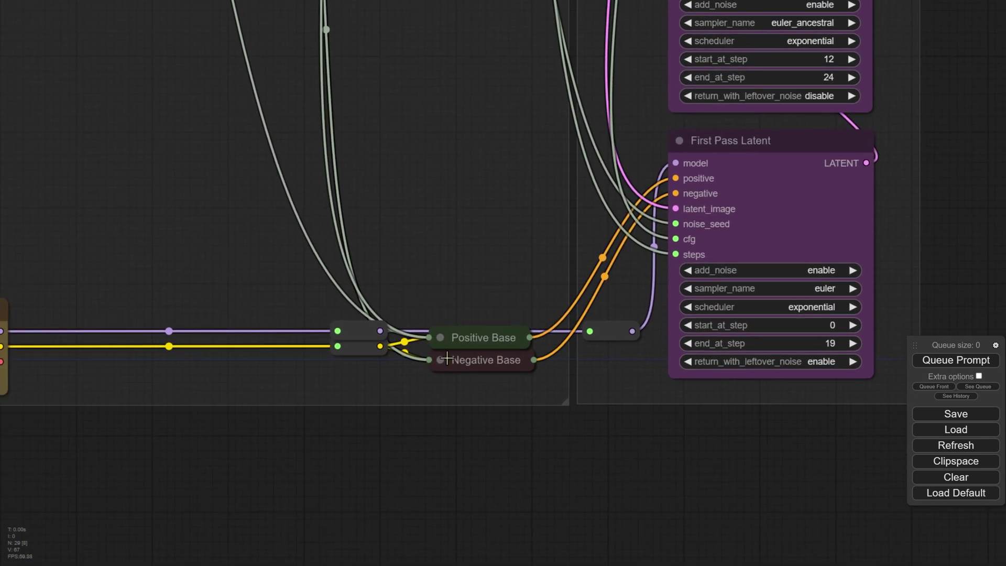
pyautogui.click(439, 340)
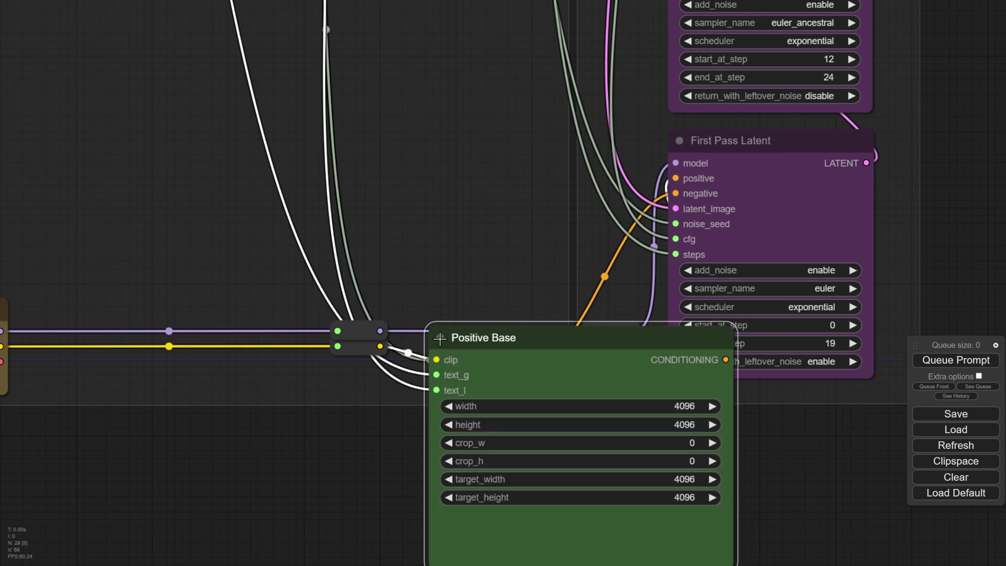
pyautogui.click(440, 339)
pyautogui.click(440, 361)
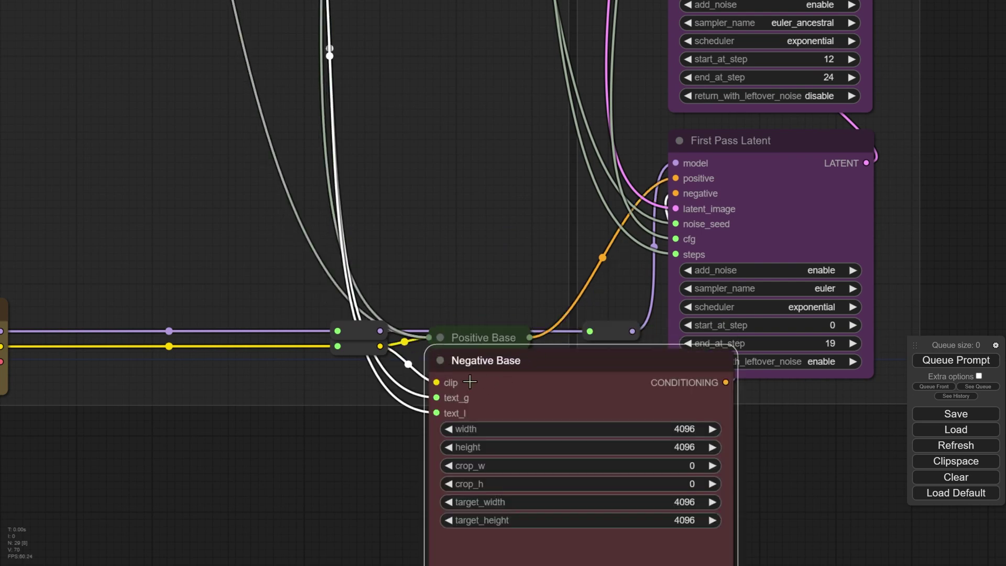
pyautogui.moveTo(437, 381); pyautogui.dragTo(437, 382)
pyautogui.click(440, 360)
pyautogui.scroll(2, 498, 285)
pyautogui.hscroll(2, 499, 285)
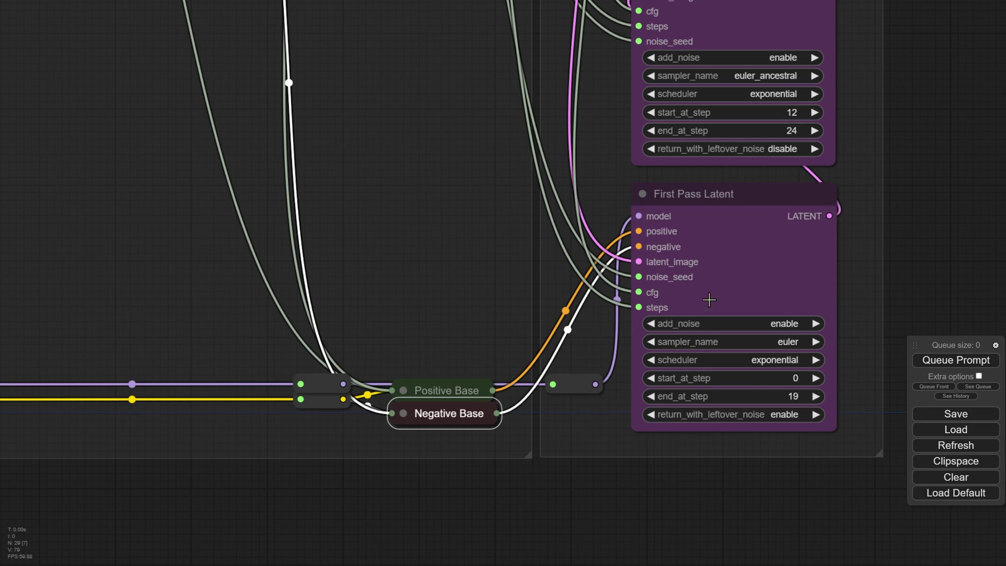
pyautogui.scroll(2, 825, 297)
pyautogui.hscroll(1, 824, 297)
pyautogui.scroll(-1, 828, 272)
pyautogui.hscroll(2, 828, 272)
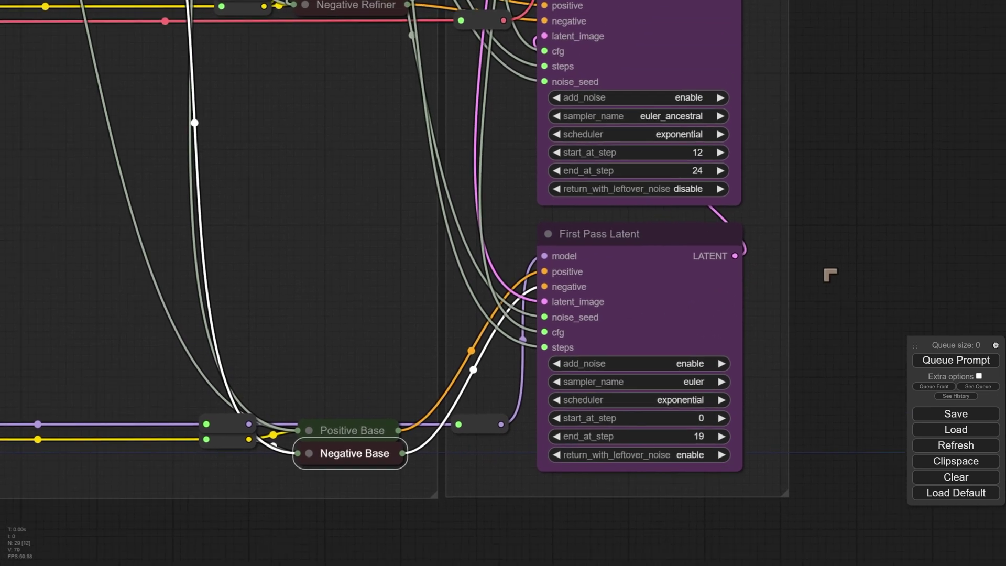
pyautogui.scroll(3, 825, 347)
pyautogui.scroll(-2, 796, 210)
pyautogui.hscroll(-1, 797, 209)
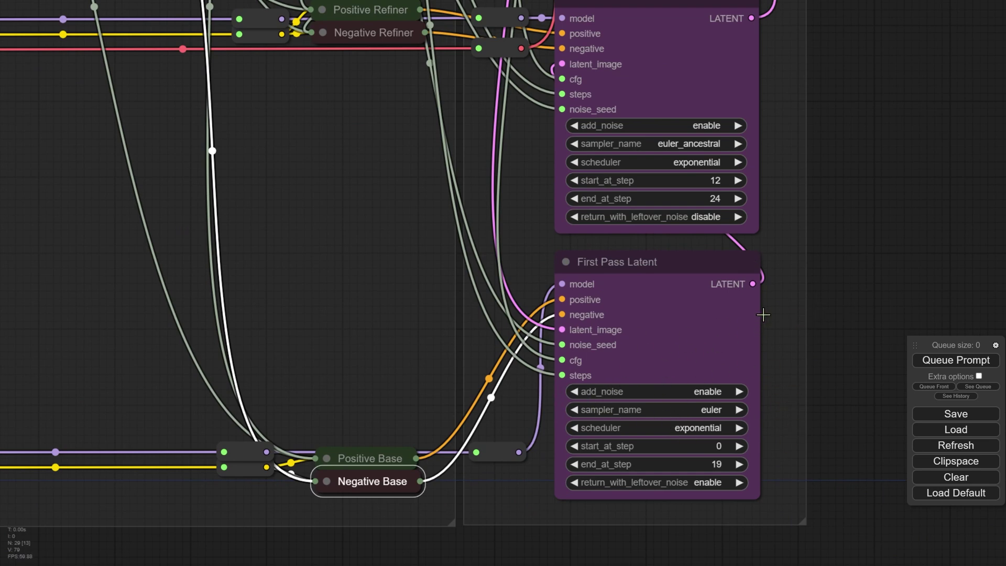
pyautogui.scroll(-2, 826, 301)
pyautogui.hscroll(1, 827, 301)
pyautogui.scroll(3, 804, 293)
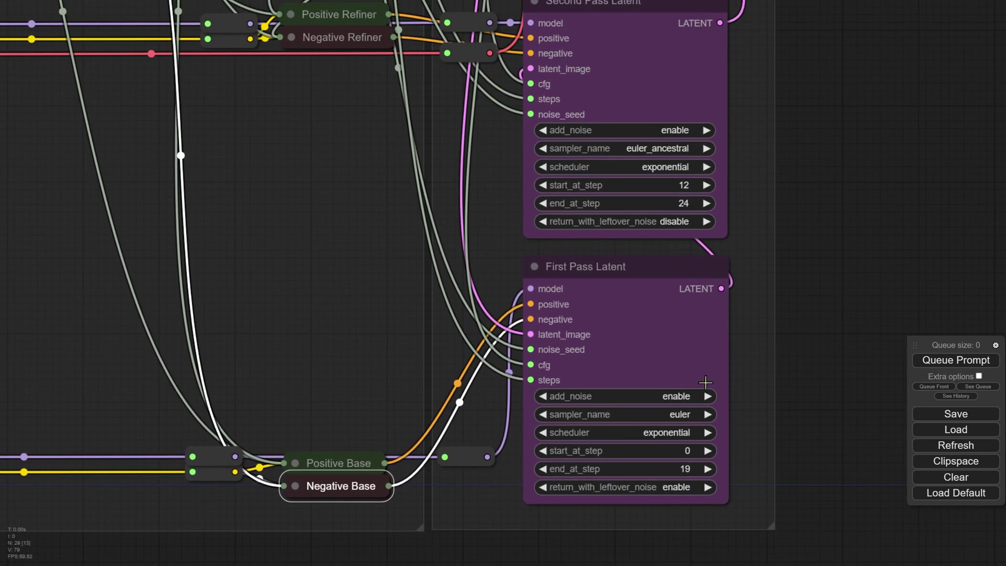
pyautogui.scroll(1, 760, 332)
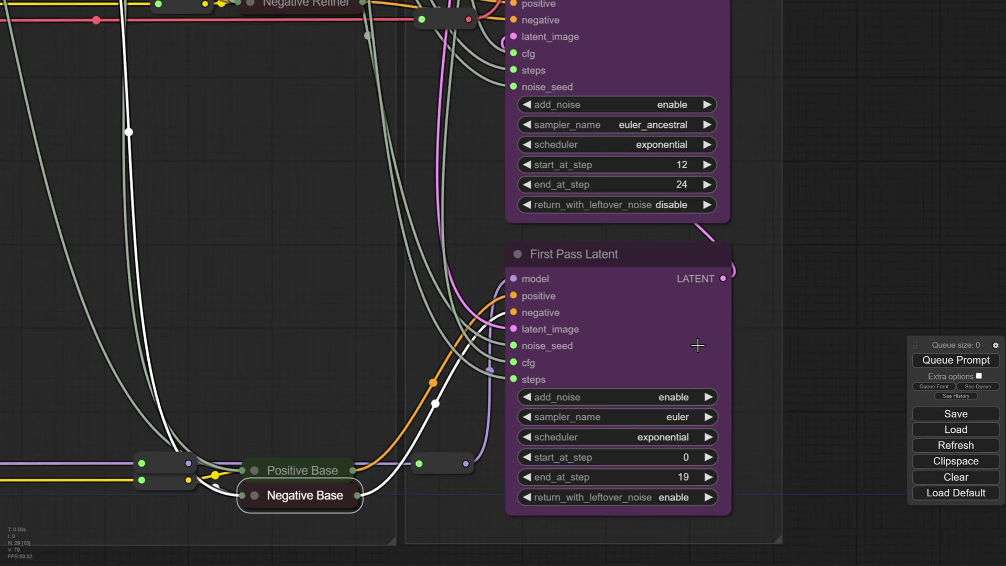
pyautogui.click(823, 288)
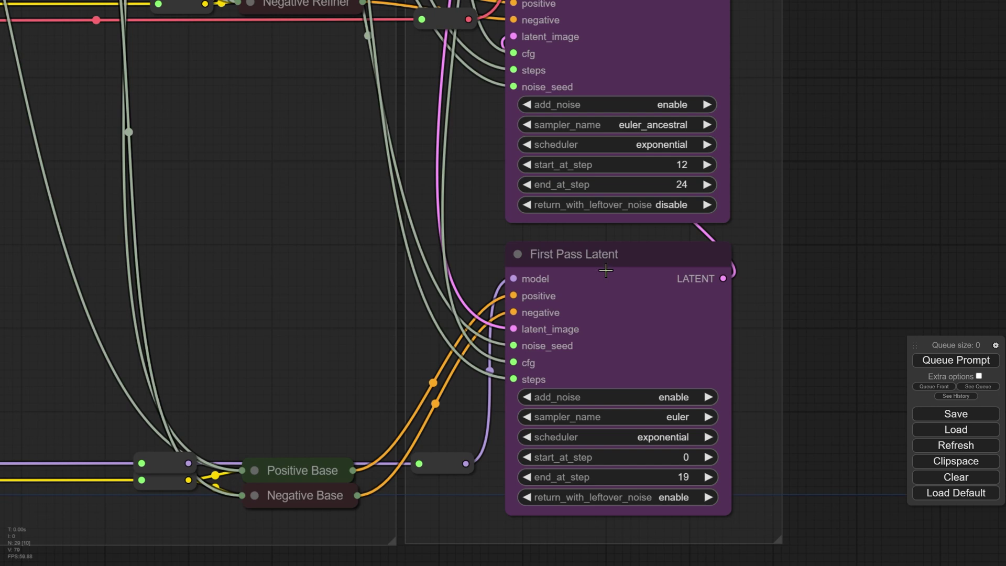
pyautogui.scroll(-1, 806, 329)
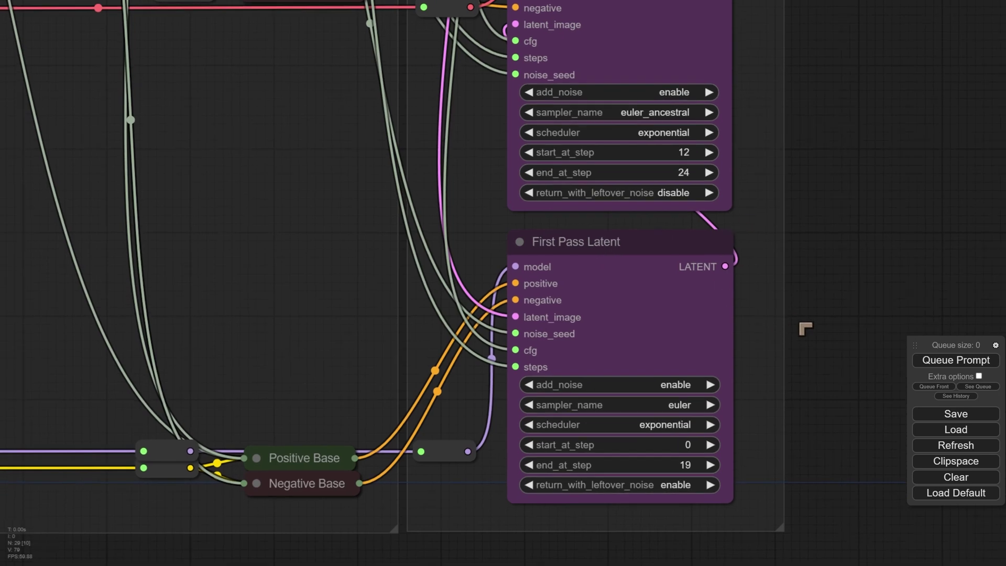
pyautogui.moveTo(806, 329); pyautogui.dragTo(795, 309)
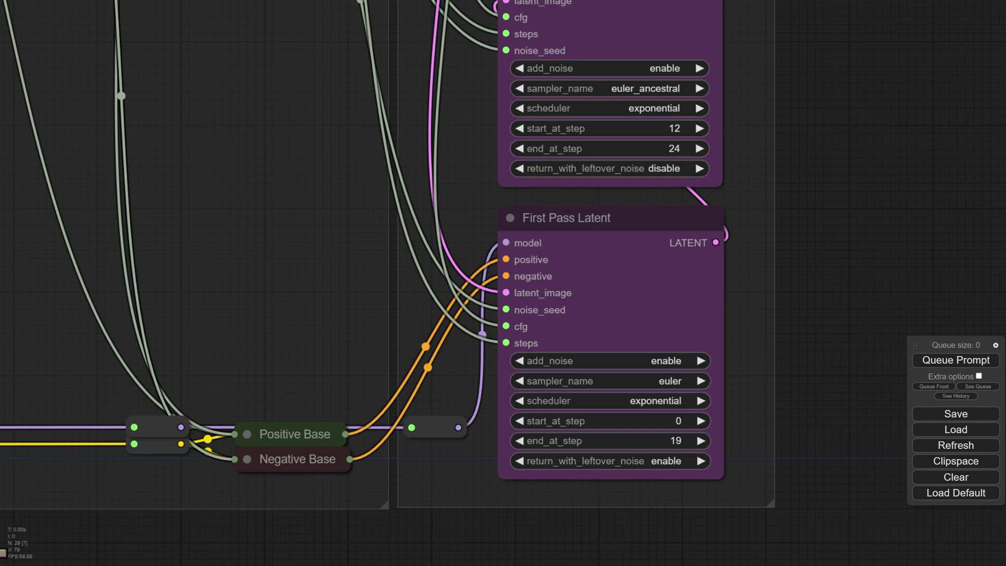
pyautogui.scroll(3, 755, 370)
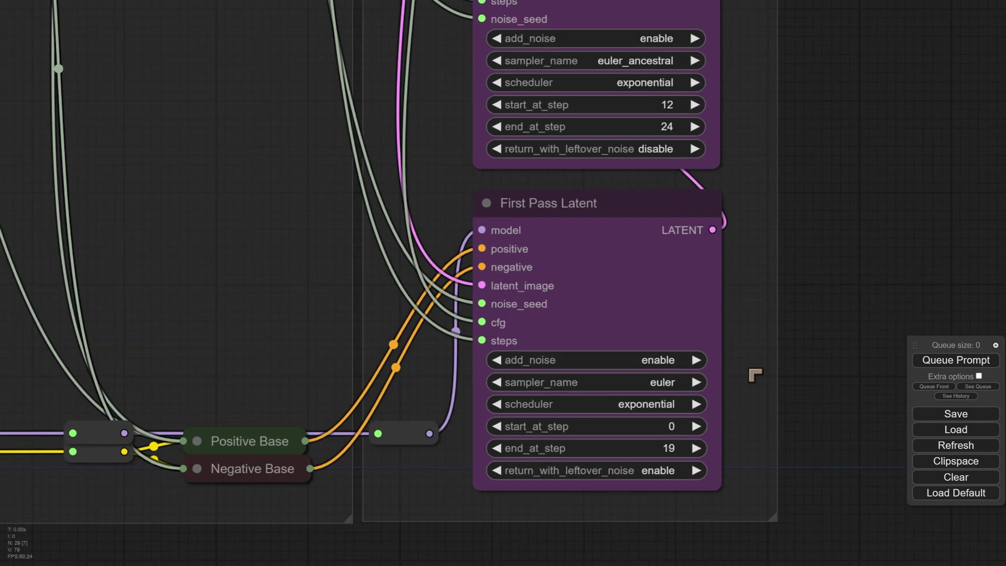
pyautogui.scroll(1, 755, 375)
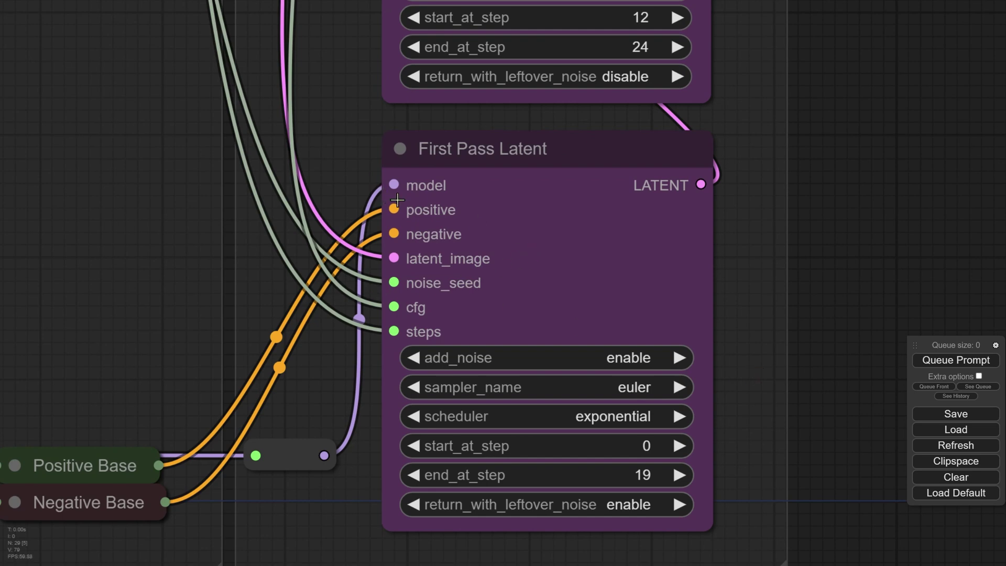
pyautogui.scroll(-3, 438, 291)
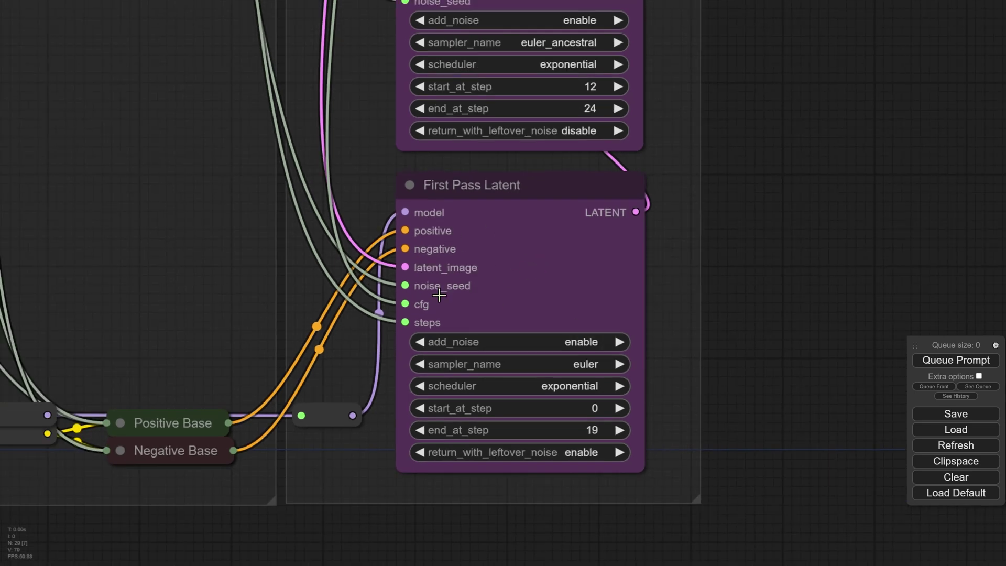
pyautogui.moveTo(707, 206); pyautogui.dragTo(791, 360)
pyautogui.scroll(-1, 195, 218)
pyautogui.moveTo(196, 218); pyautogui.dragTo(386, 427)
pyautogui.moveTo(390, 119); pyautogui.dragTo(394, 273)
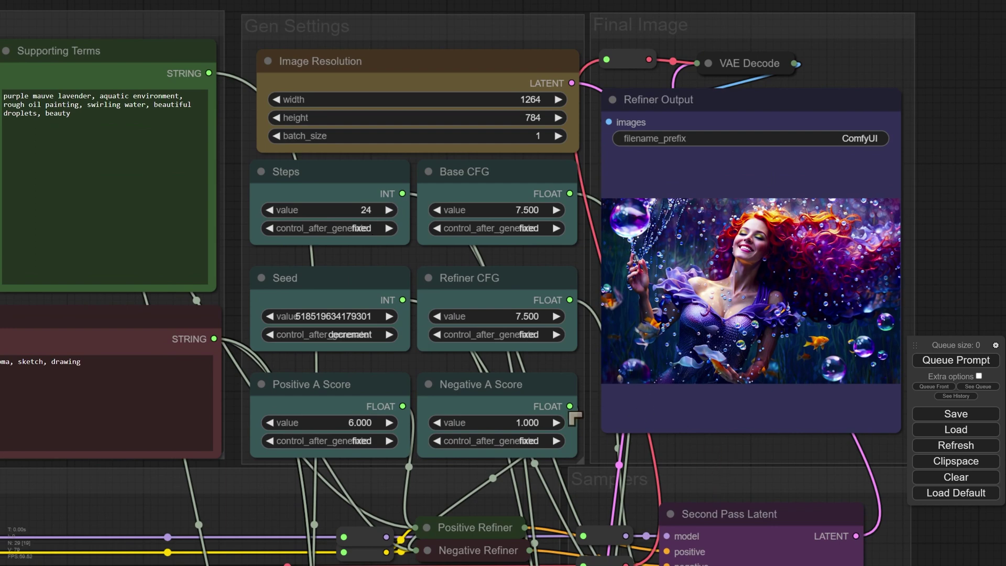
pyautogui.scroll(2, 500, 288)
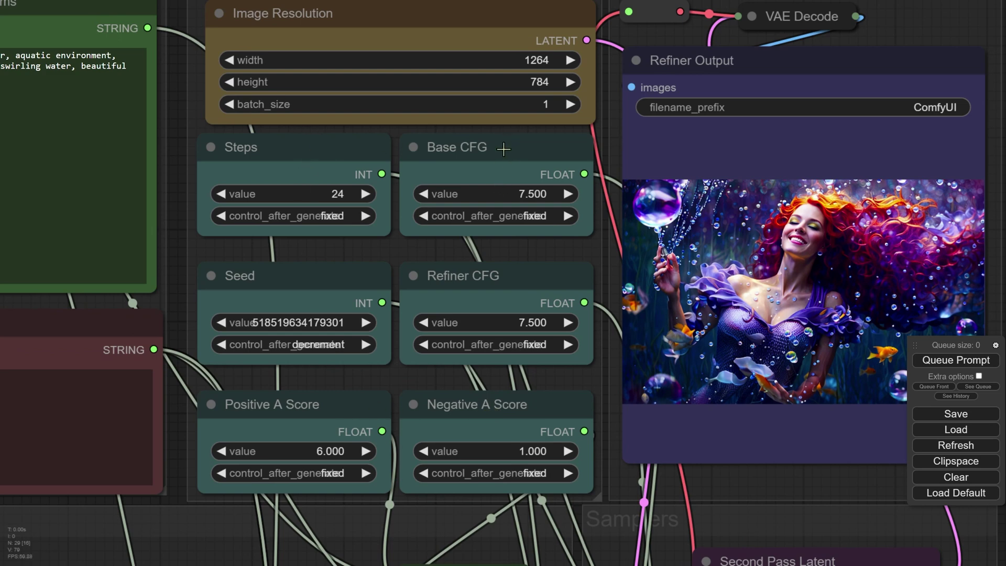
pyautogui.scroll(-1, 504, 150)
pyautogui.scroll(-1, 353, 268)
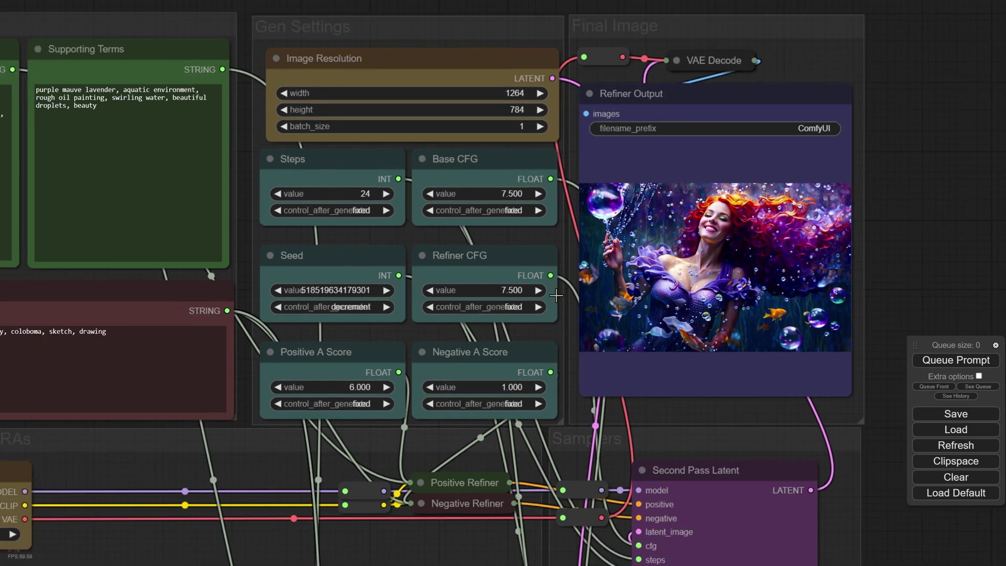
pyautogui.scroll(-1, 621, 297)
pyautogui.scroll(1, 761, 489)
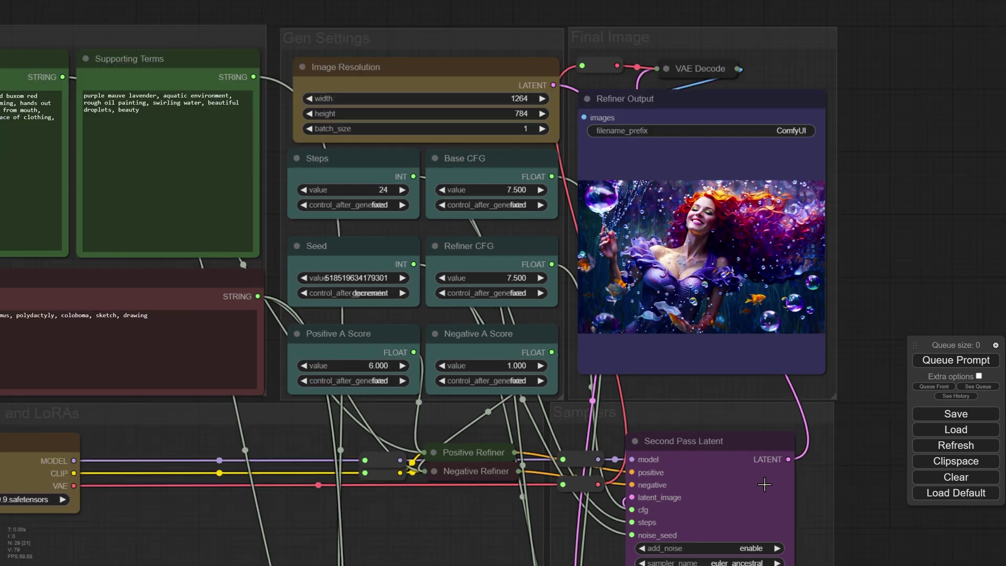
pyautogui.scroll(-2, 765, 484)
pyautogui.scroll(3, 750, 488)
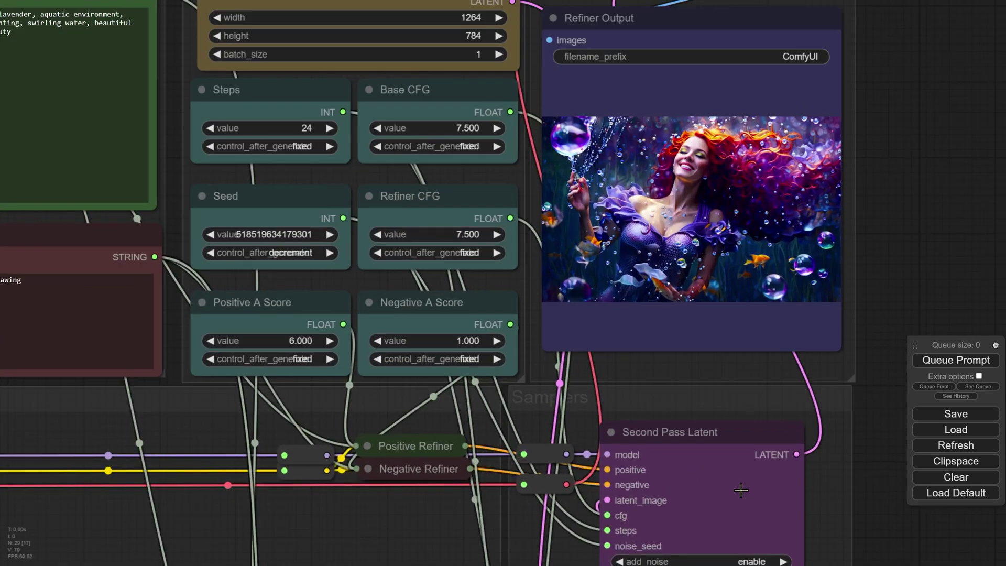
pyautogui.scroll(1, 742, 491)
pyautogui.moveTo(478, 258); pyautogui.dragTo(529, 396)
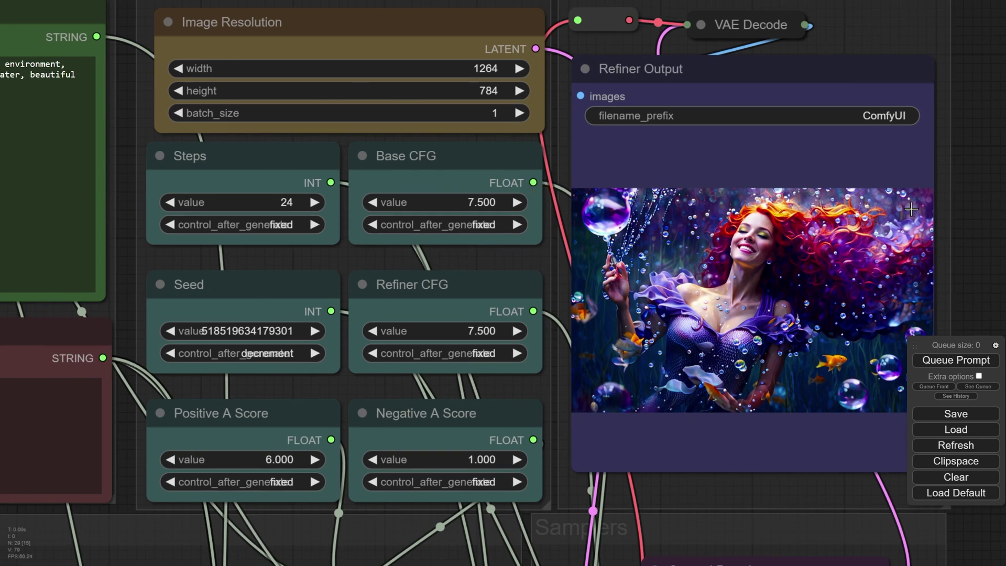
pyautogui.moveTo(943, 208); pyautogui.dragTo(891, 194)
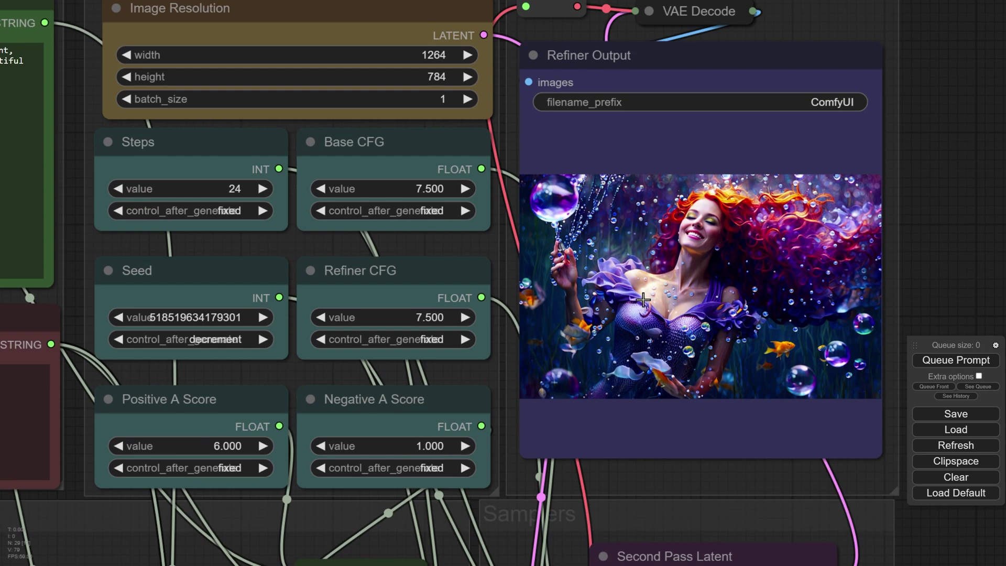
pyautogui.scroll(-2, 629, 260)
pyautogui.moveTo(643, 270); pyautogui.dragTo(585, 183)
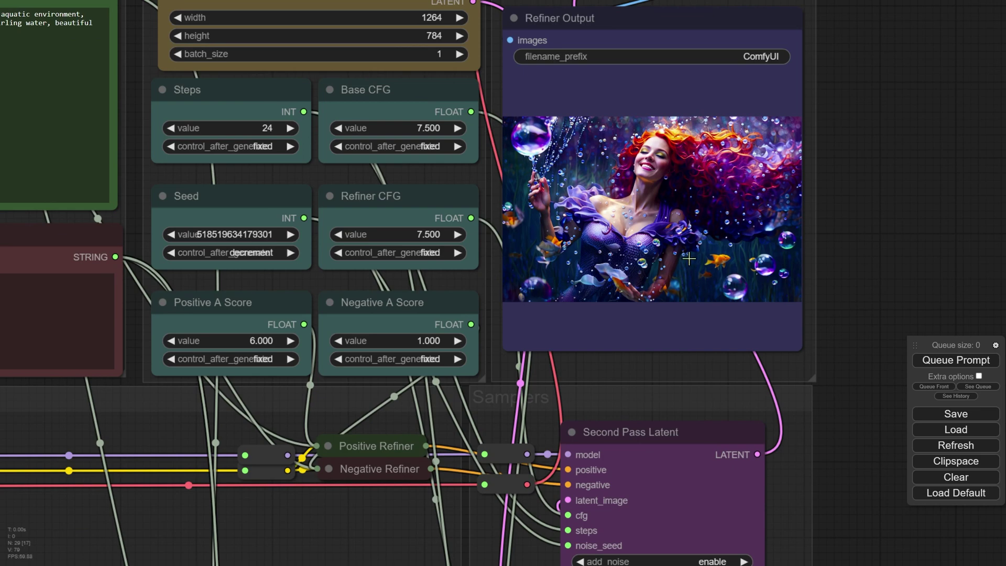
pyautogui.scroll(-3, 804, 291)
pyautogui.moveTo(862, 442); pyautogui.dragTo(819, 526)
pyautogui.scroll(2, 636, 224)
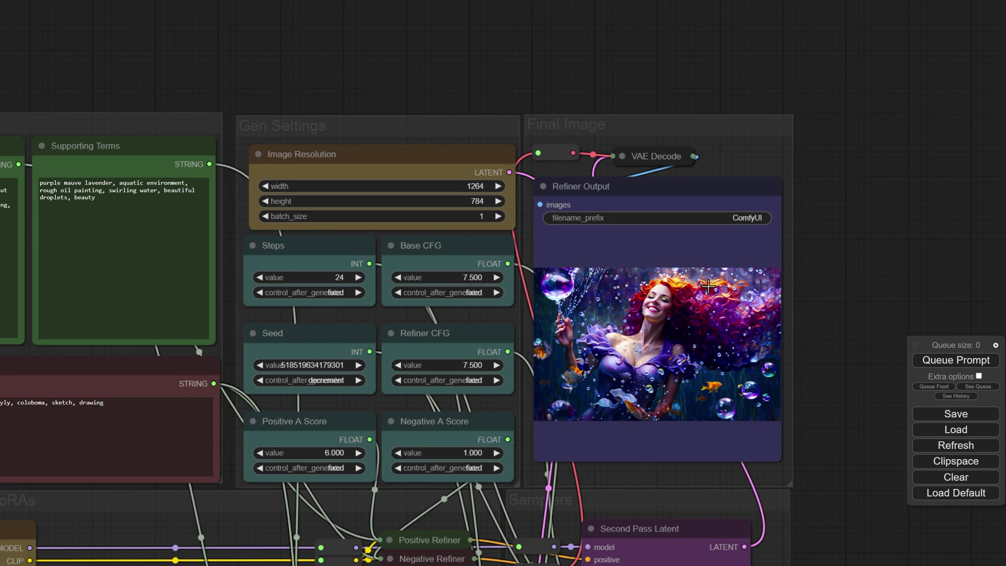
pyautogui.moveTo(881, 270); pyautogui.dragTo(892, 211)
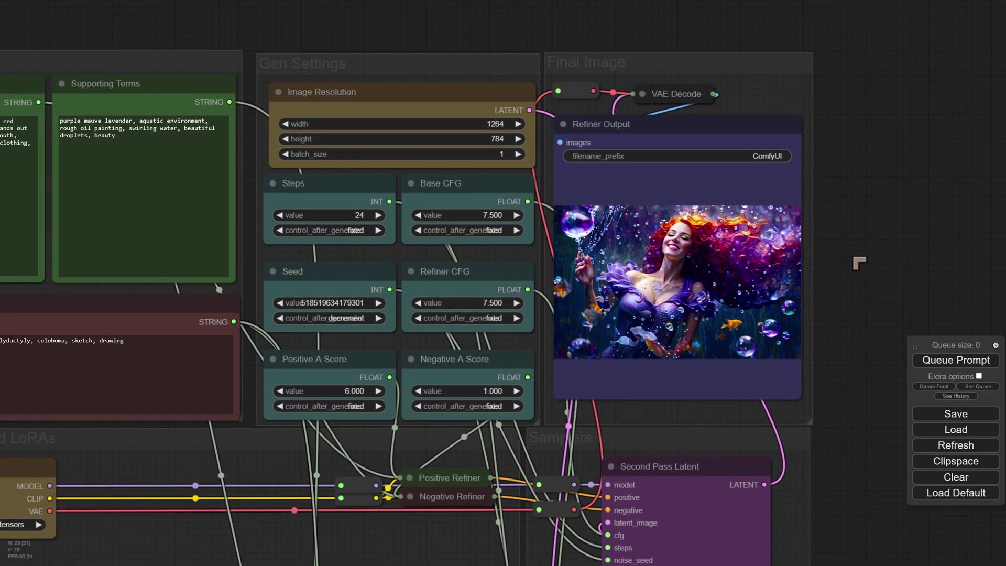
pyautogui.moveTo(862, 259); pyautogui.dragTo(914, 265)
pyautogui.moveTo(403, 54); pyautogui.dragTo(655, 98)
pyautogui.moveTo(420, 70); pyautogui.dragTo(632, 202)
pyautogui.scroll(5, 504, 296)
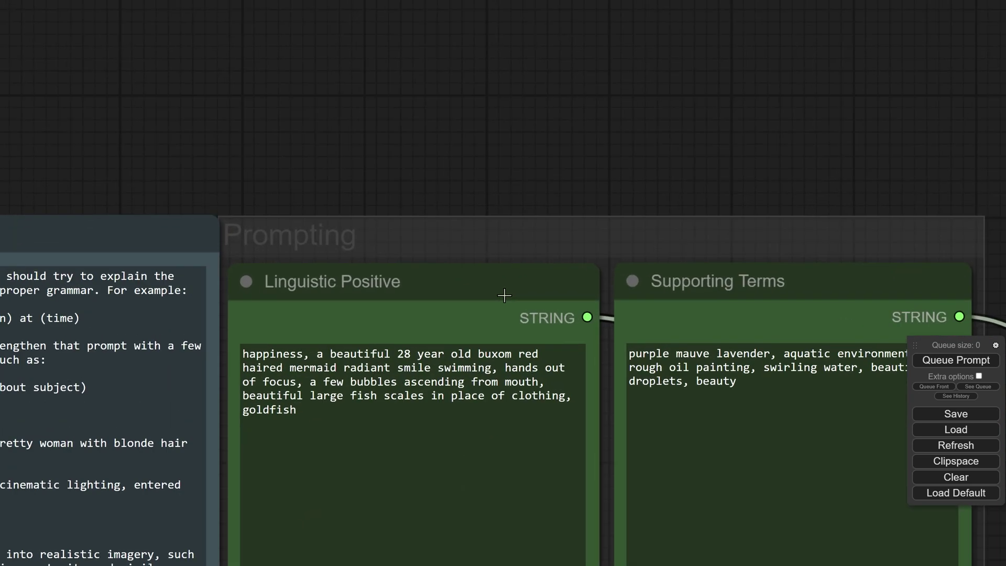
pyautogui.scroll(2, 504, 296)
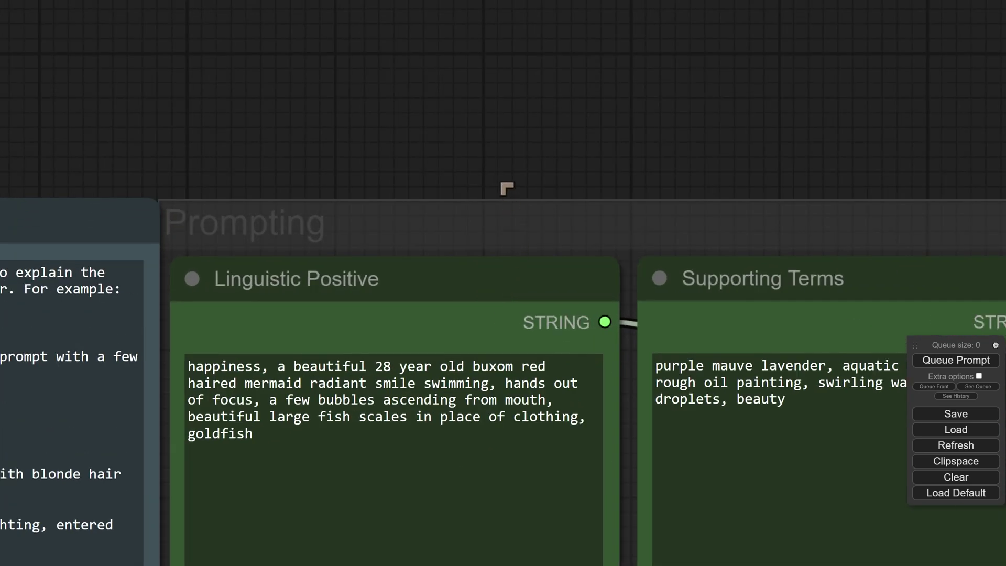
pyautogui.moveTo(545, 157); pyautogui.dragTo(542, 138)
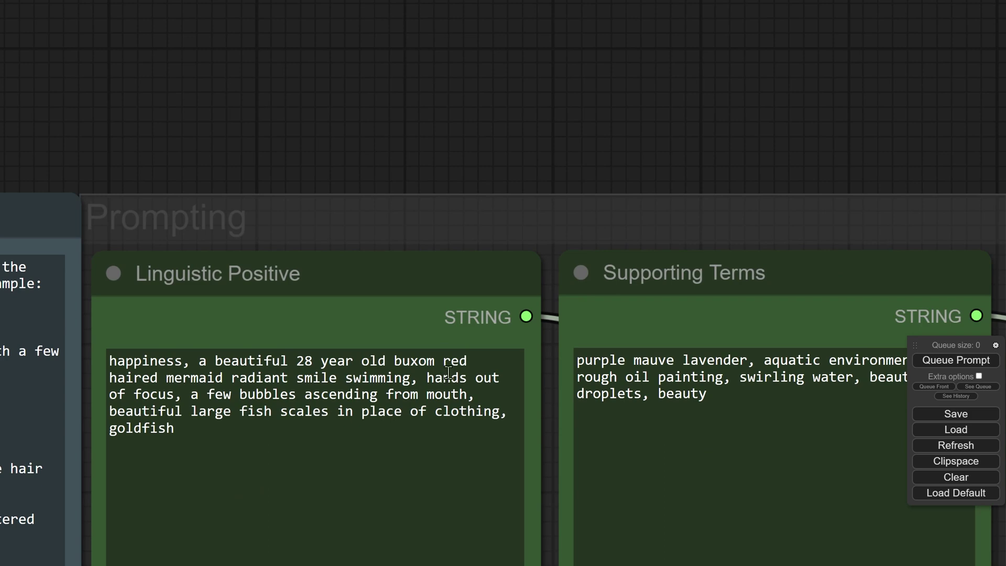
pyautogui.moveTo(816, 150); pyautogui.dragTo(497, 134)
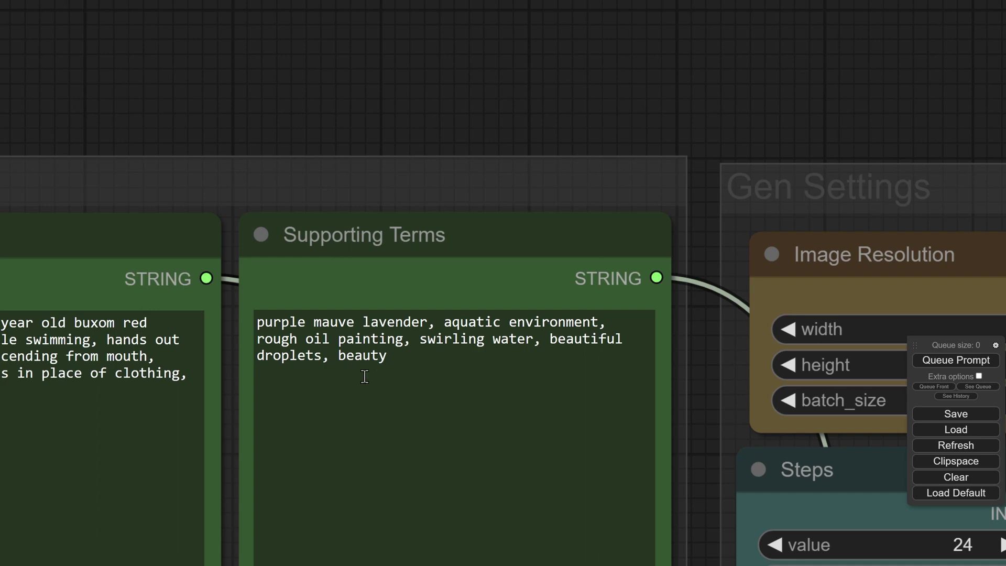
pyautogui.moveTo(308, 106); pyautogui.dragTo(504, 138)
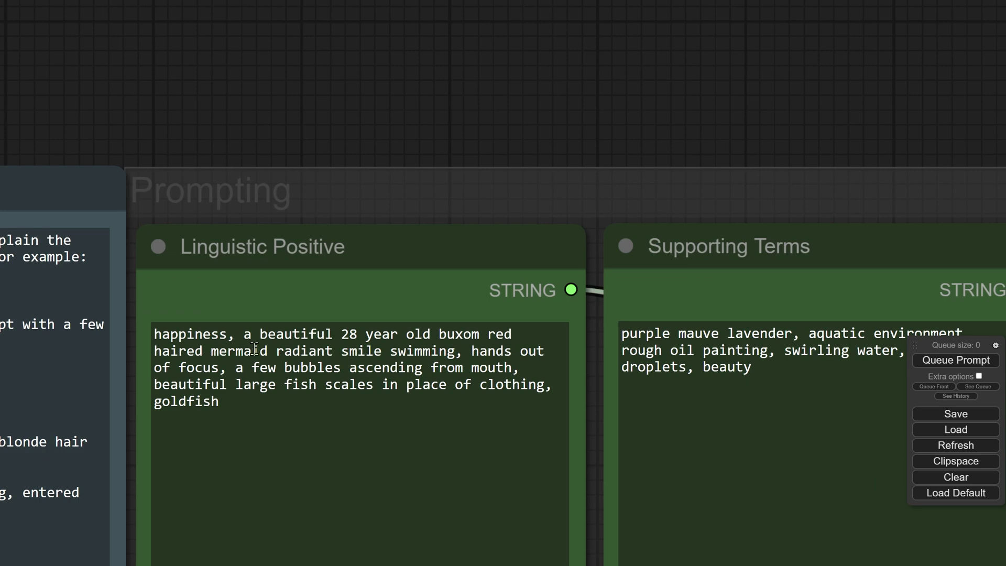
pyautogui.doubleClick(213, 334)
pyautogui.hotkey('shift', 'ctrl', 'End')
pyautogui.click(218, 333)
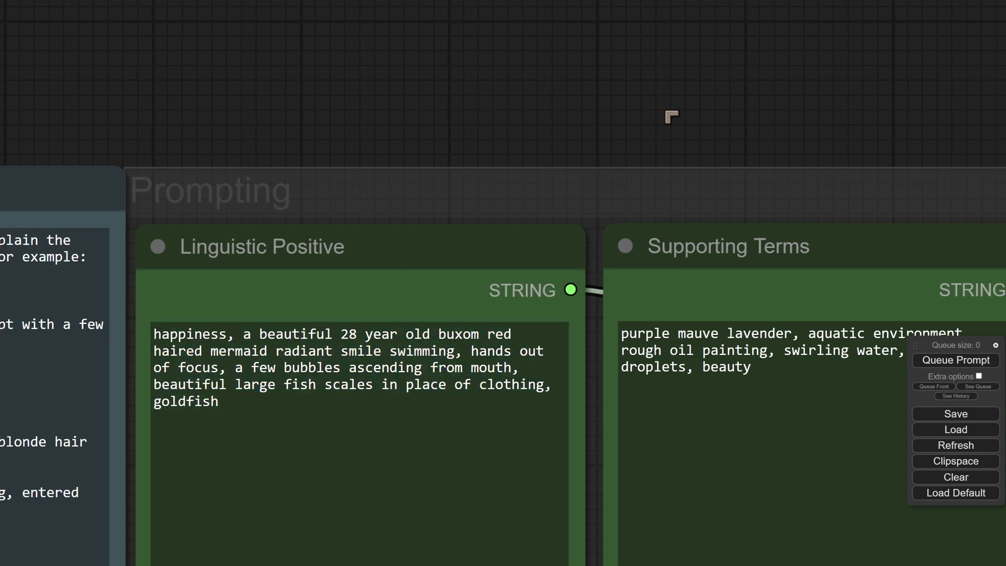
pyautogui.moveTo(624, 126); pyautogui.dragTo(491, 204)
pyautogui.scroll(-2, 491, 204)
pyautogui.scroll(-5, 491, 203)
pyautogui.moveTo(851, 151); pyautogui.dragTo(325, 105)
pyautogui.scroll(4, 657, 438)
pyautogui.scroll(-2, 661, 423)
pyautogui.scroll(2, 724, 417)
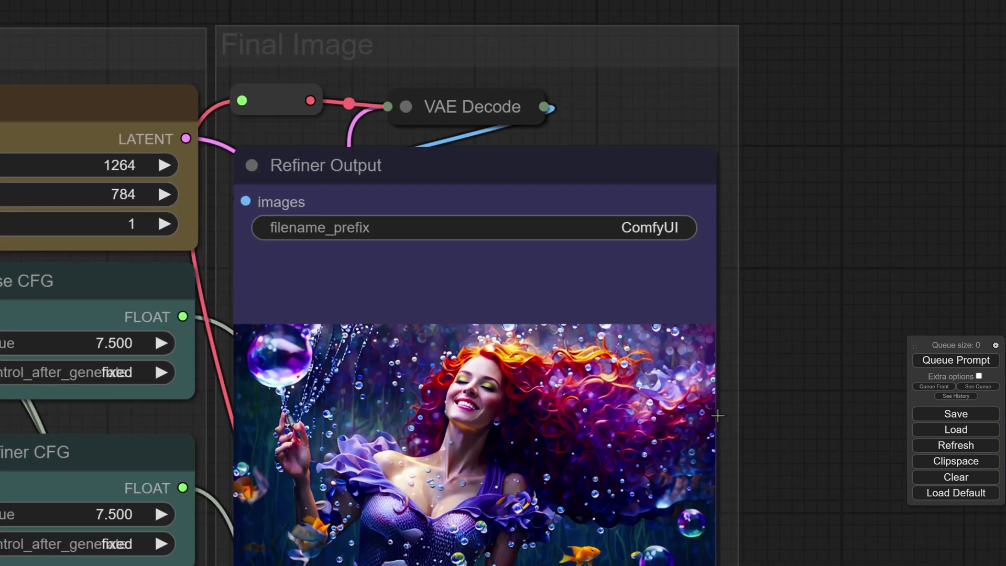
pyautogui.moveTo(762, 429); pyautogui.dragTo(768, 338)
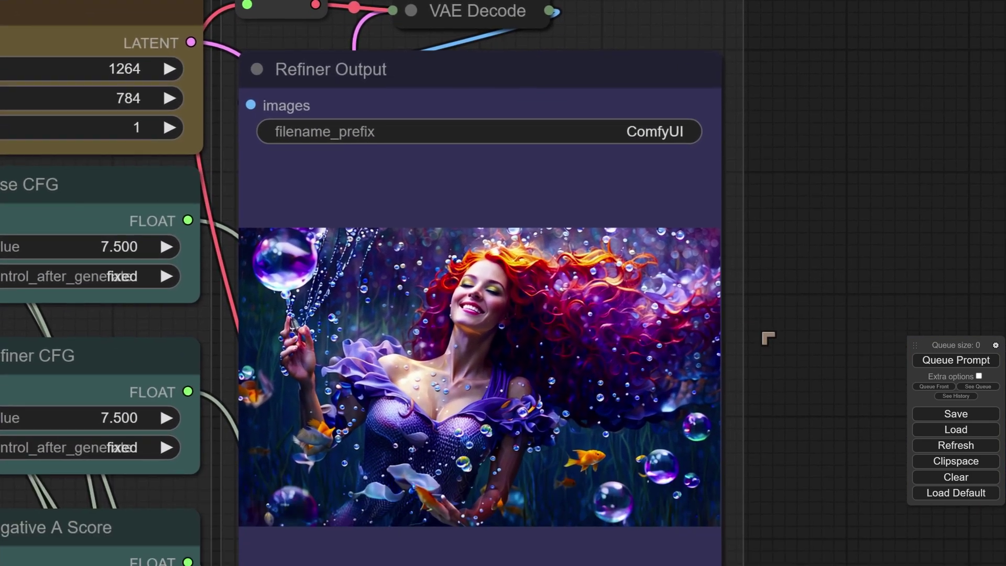
pyautogui.scroll(-4, 728, 333)
pyautogui.scroll(-2, 296, 136)
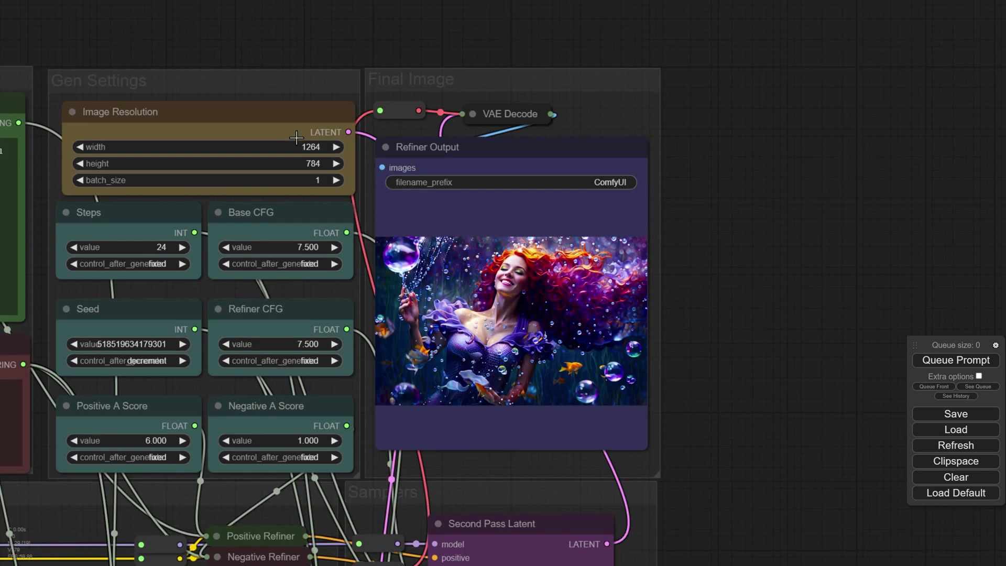
pyautogui.moveTo(224, 49); pyautogui.dragTo(614, 139)
pyautogui.moveTo(157, 105); pyautogui.dragTo(527, 149)
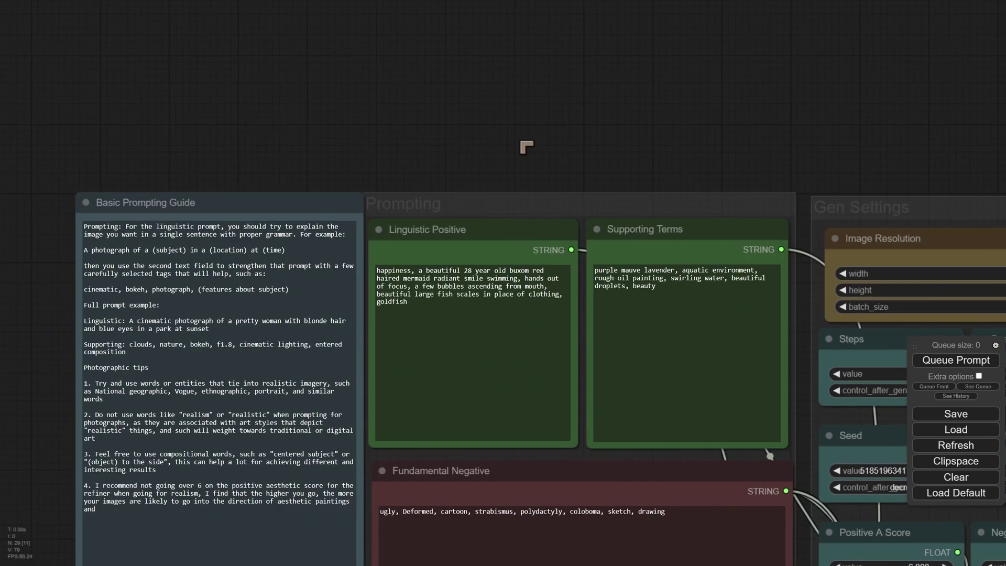
pyautogui.scroll(2, 451, 252)
pyautogui.scroll(5, 480, 173)
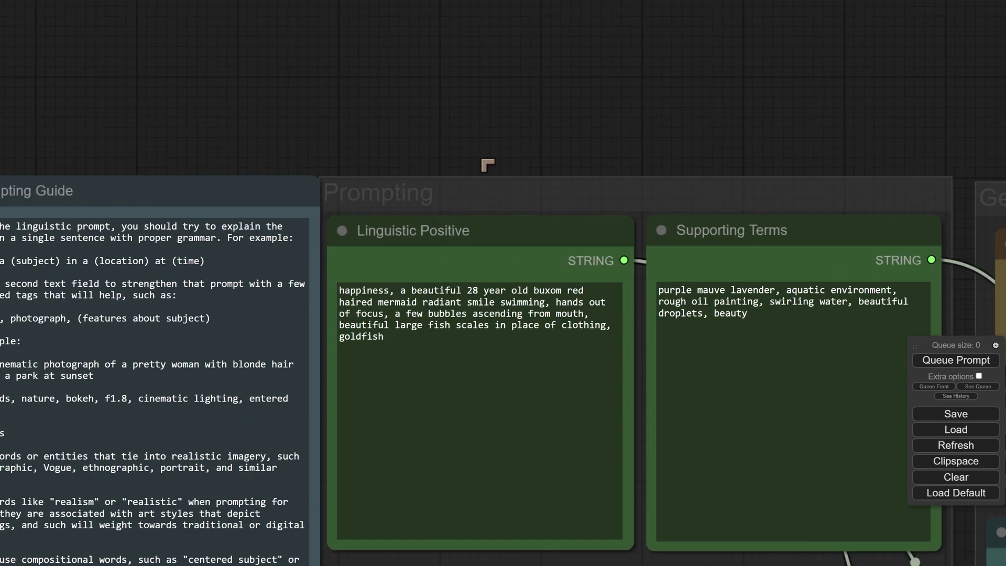
pyautogui.click(324, 343)
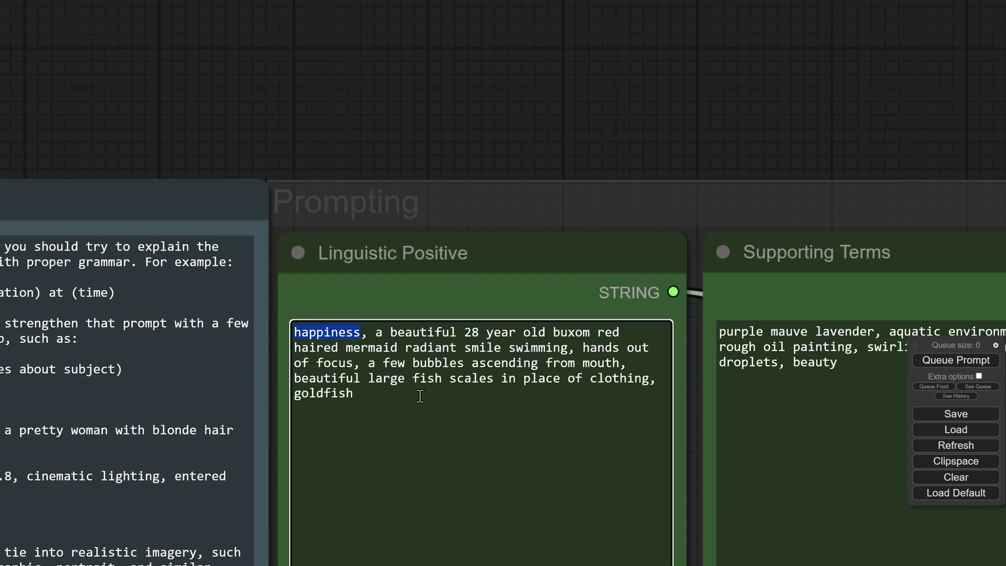
pyautogui.click(412, 413)
pyautogui.moveTo(544, 147); pyautogui.dragTo(452, 141)
pyautogui.scroll(-4, 486, 141)
pyautogui.scroll(-1, 487, 141)
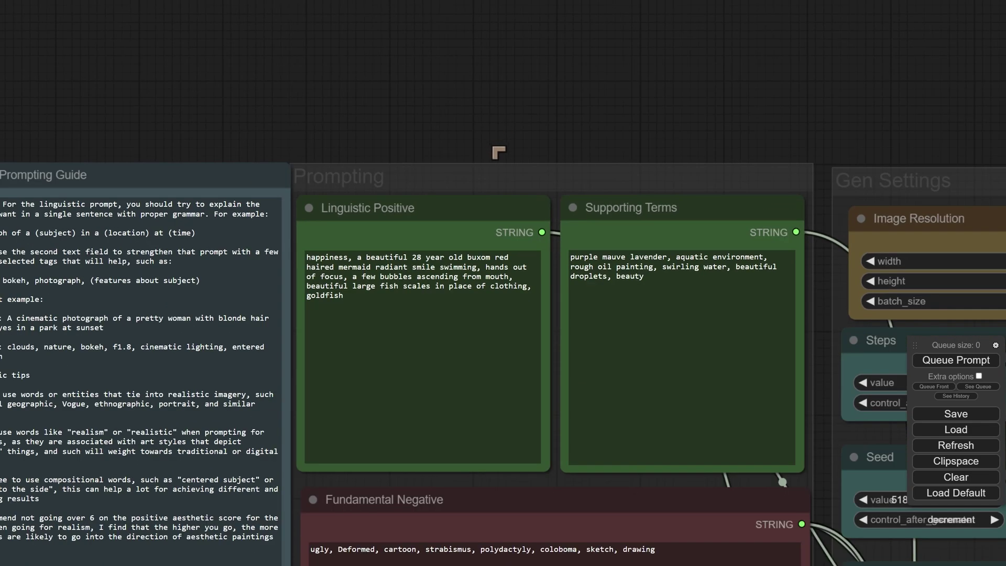
pyautogui.moveTo(647, 126); pyautogui.dragTo(445, 151)
pyautogui.scroll(-1, 463, 283)
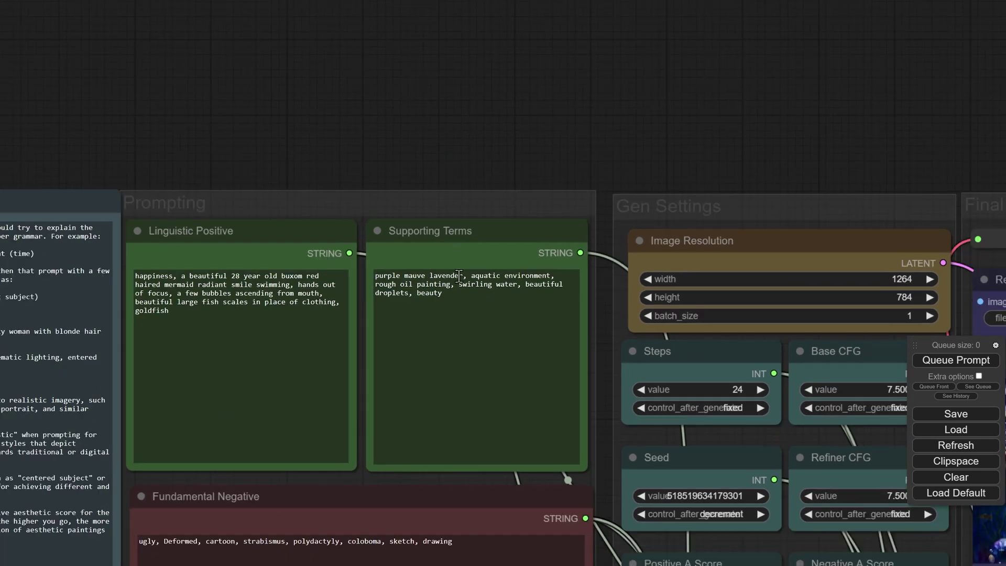
pyautogui.moveTo(654, 89); pyautogui.dragTo(457, 116)
pyautogui.scroll(-1, 457, 116)
pyautogui.scroll(2, 575, 153)
pyautogui.hscroll(2, 584, 97)
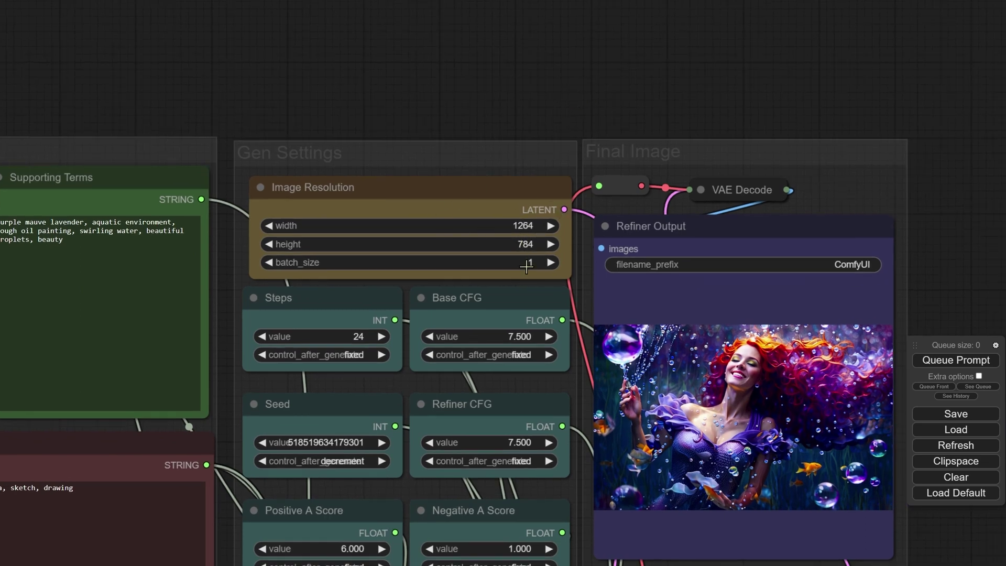
pyautogui.scroll(-4, 540, 267)
pyautogui.scroll(-1, 545, 276)
pyautogui.moveTo(571, 163); pyautogui.dragTo(591, 82)
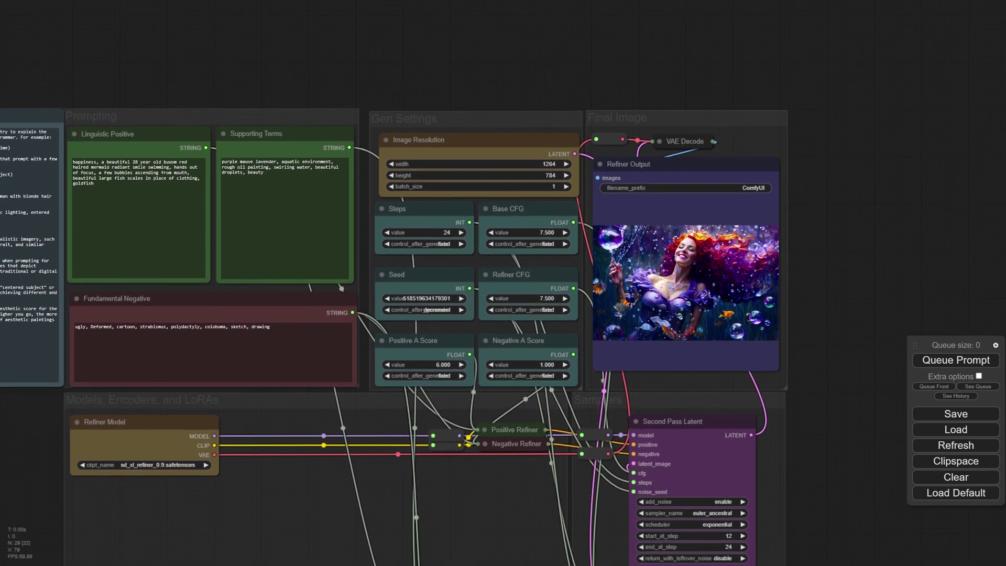
pyautogui.scroll(3, 543, 441)
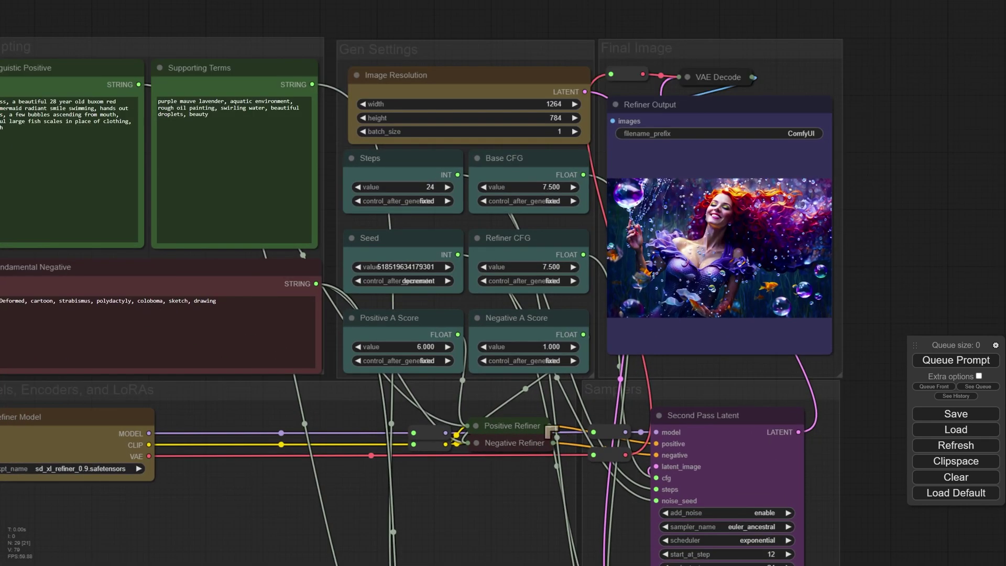
pyautogui.scroll(5, 543, 440)
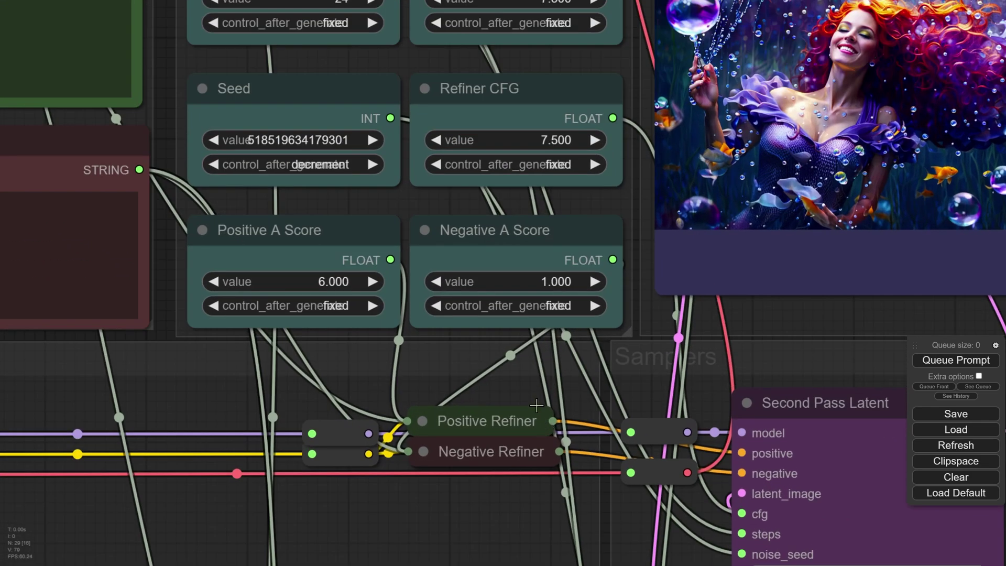
pyautogui.scroll(-2, 537, 401)
pyautogui.scroll(-5, 537, 400)
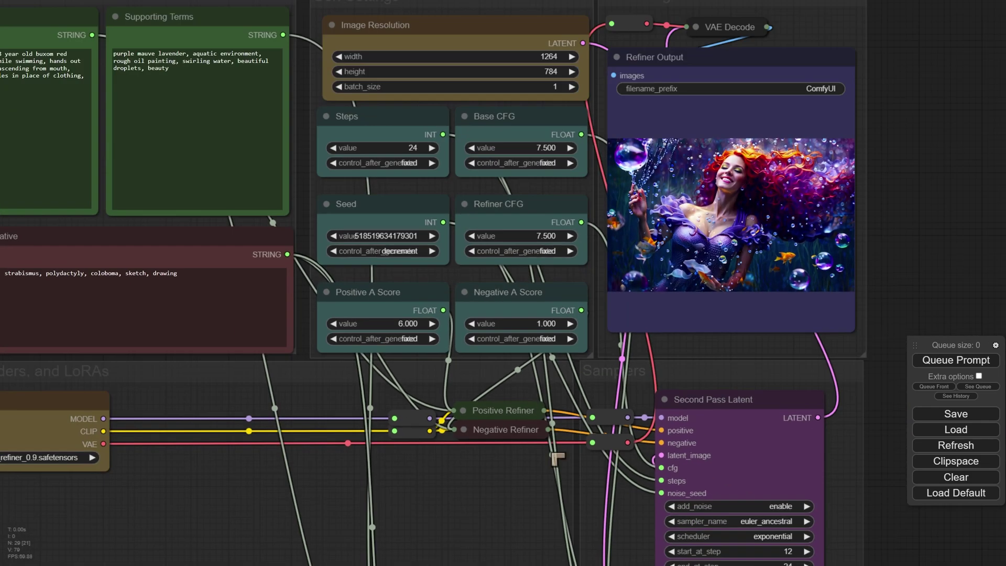
pyautogui.scroll(4, 496, 498)
pyautogui.scroll(-3, 479, 262)
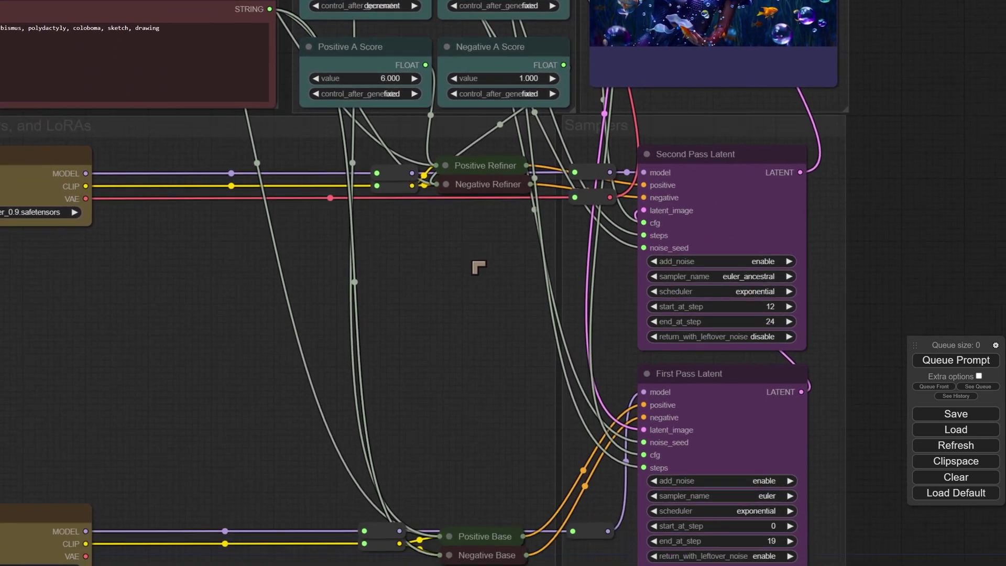
pyautogui.scroll(1, 478, 254)
pyautogui.scroll(2, 465, 388)
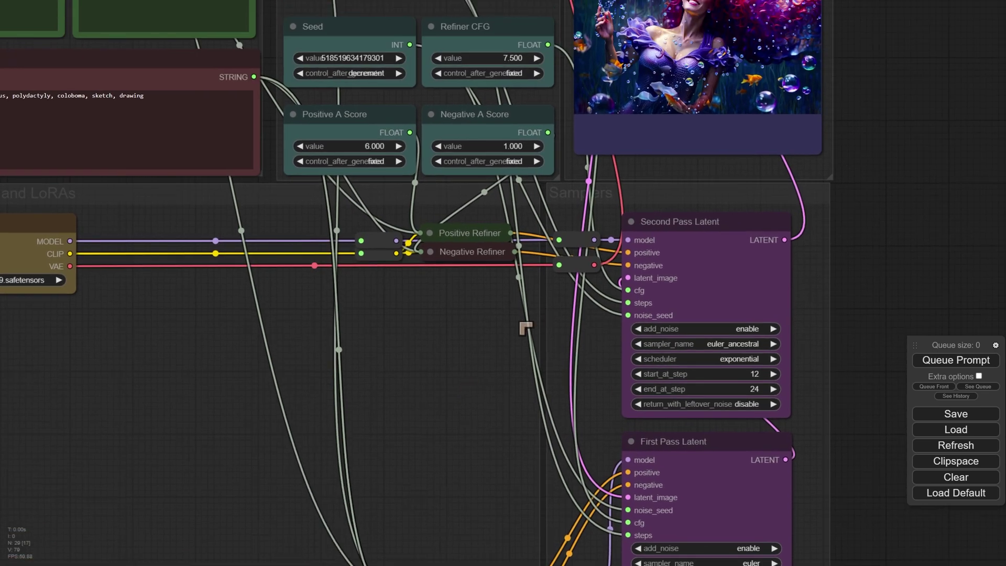
# Step: Pan the car workflow from image resolution and refiner output to the checkpoint loaders, then recentre it
pyautogui.moveTo(417, 375); pyautogui.dragTo(444, 550)
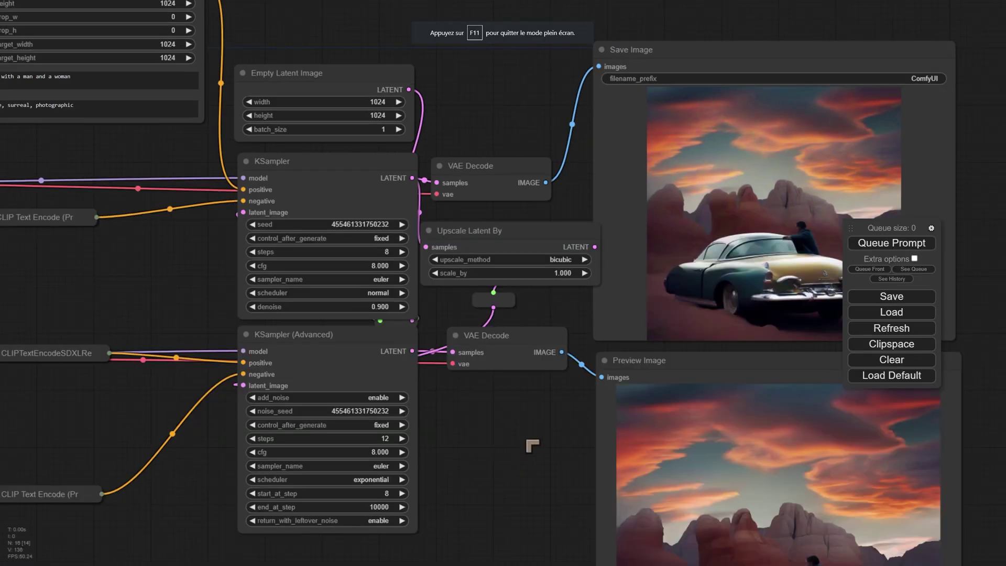
pyautogui.moveTo(544, 485); pyautogui.dragTo(779, 497)
pyautogui.scroll(-3, 340, 337)
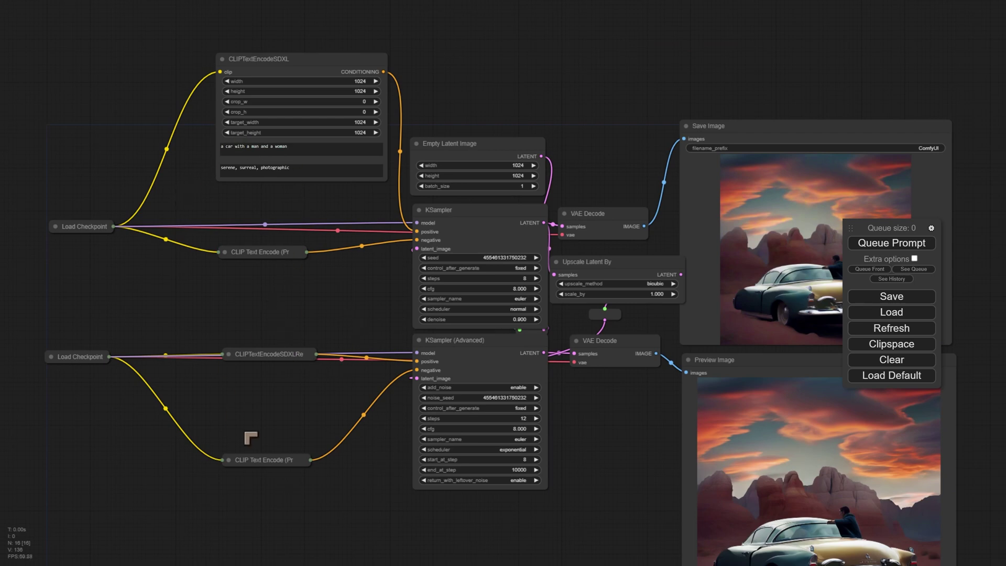
pyautogui.moveTo(582, 534); pyautogui.dragTo(472, 541)
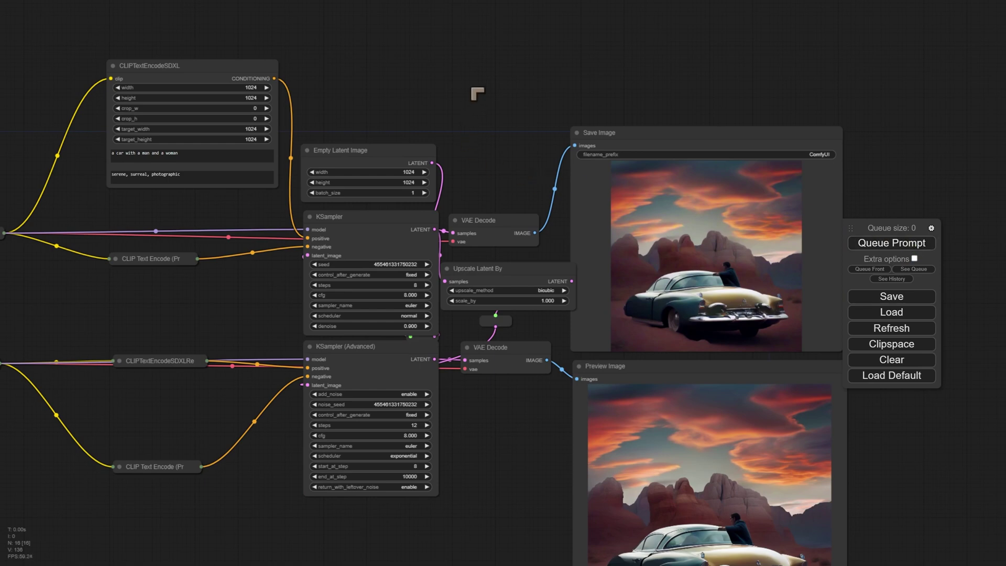
pyautogui.moveTo(476, 93); pyautogui.dragTo(446, 135)
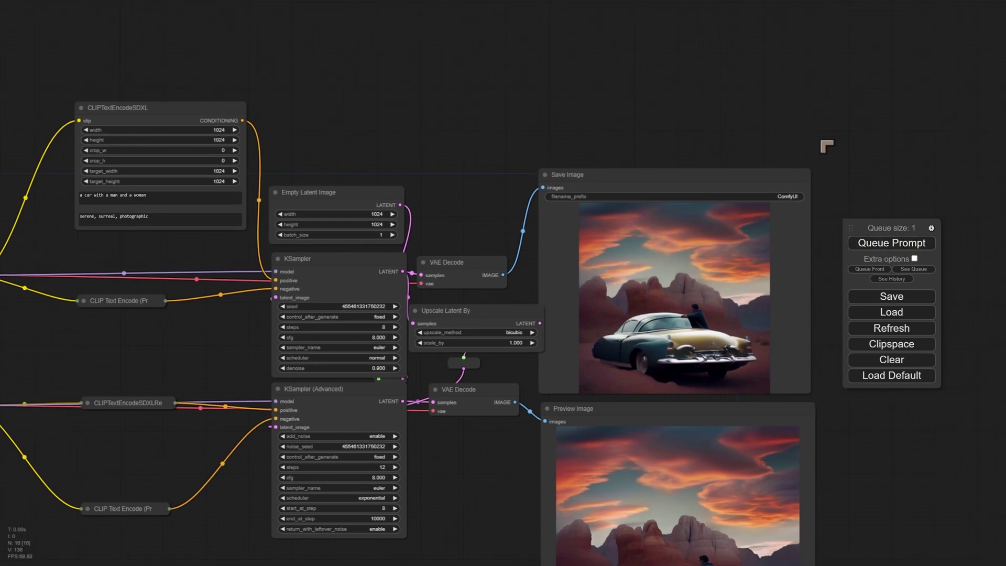
# Step: Bring the sampler and output nodes into view to see the finished car-in-forest images
pyautogui.moveTo(826, 144); pyautogui.dragTo(838, 417)
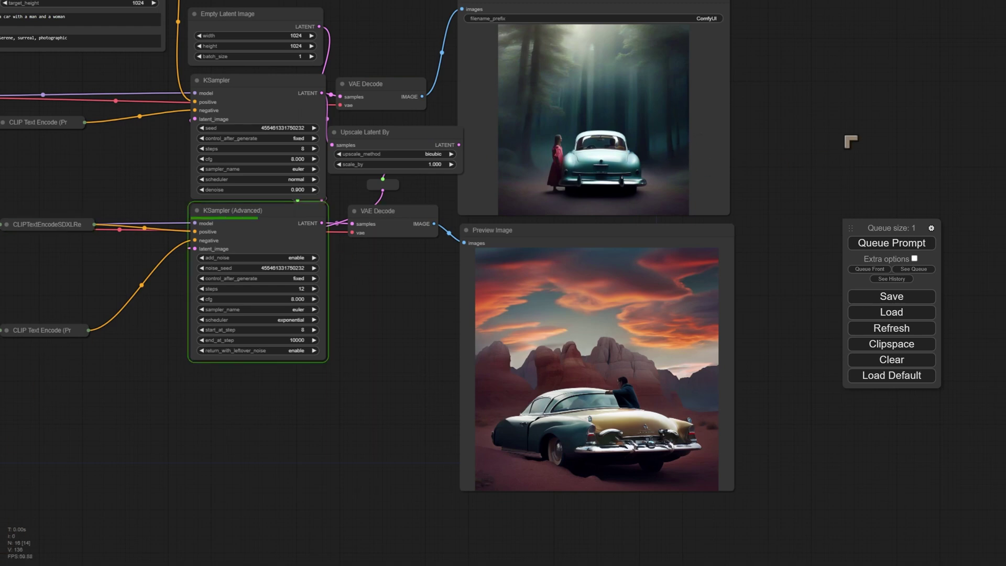
pyautogui.scroll(2, 788, 398)
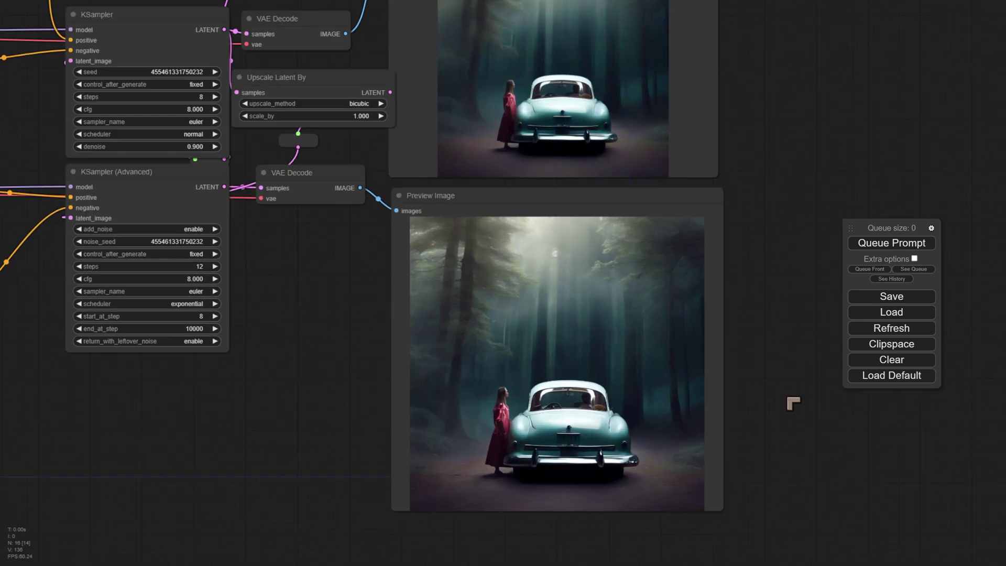
pyautogui.scroll(3, 794, 403)
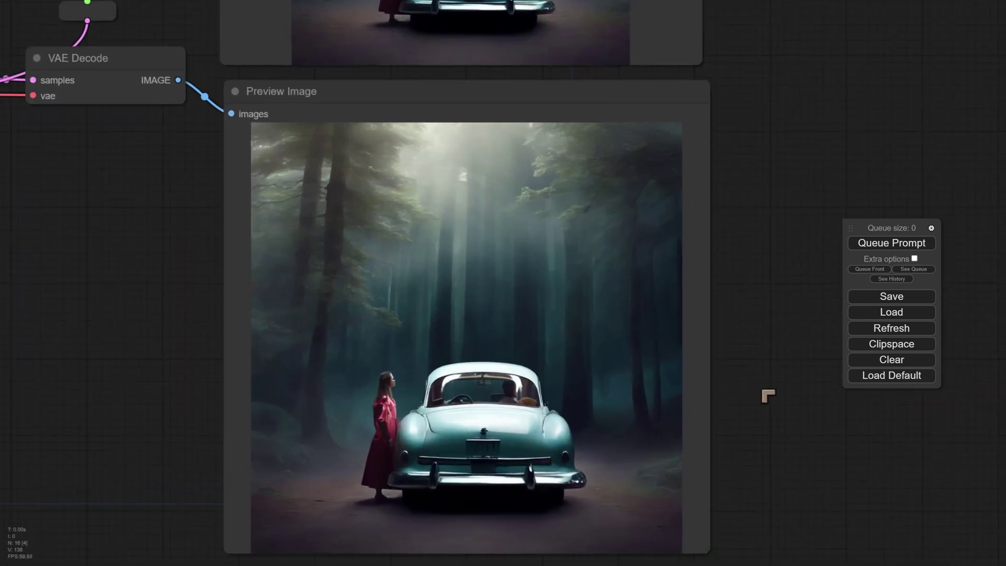
pyautogui.moveTo(768, 396); pyautogui.dragTo(785, 355)
pyautogui.moveTo(800, 292); pyautogui.dragTo(823, 386)
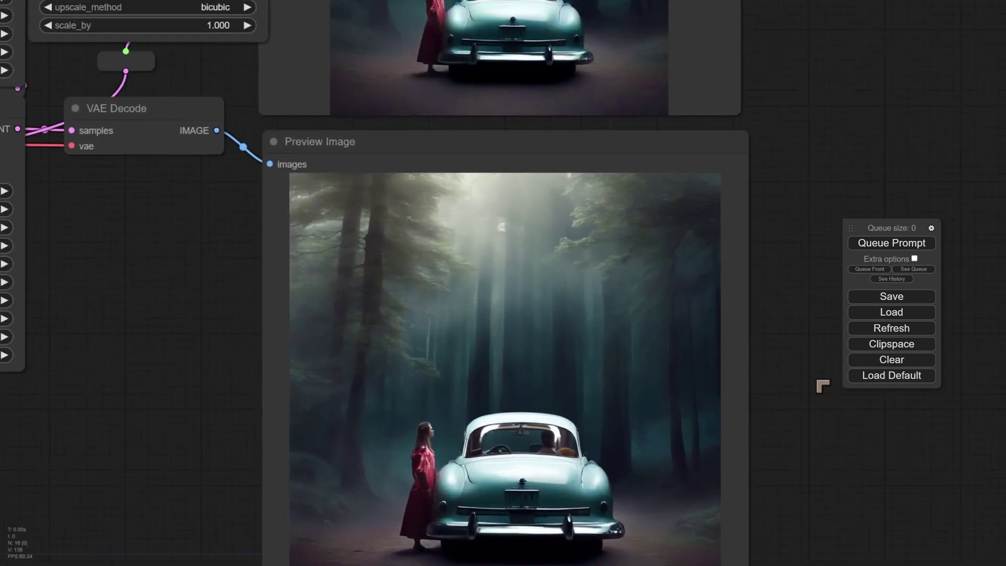
pyautogui.scroll(-4, 823, 386)
pyautogui.moveTo(263, 278); pyautogui.dragTo(530, 491)
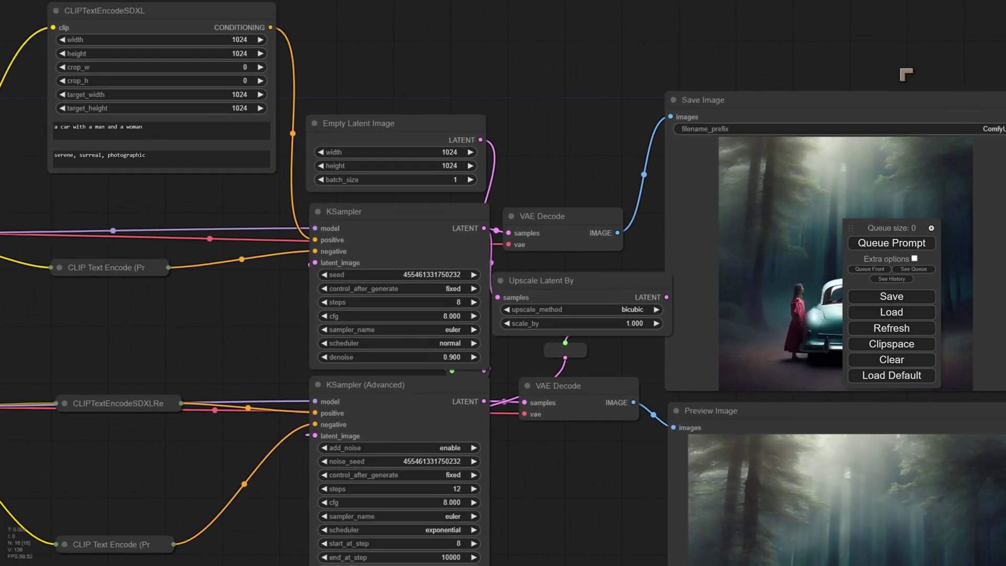
pyautogui.moveTo(907, 74); pyautogui.dragTo(607, 5)
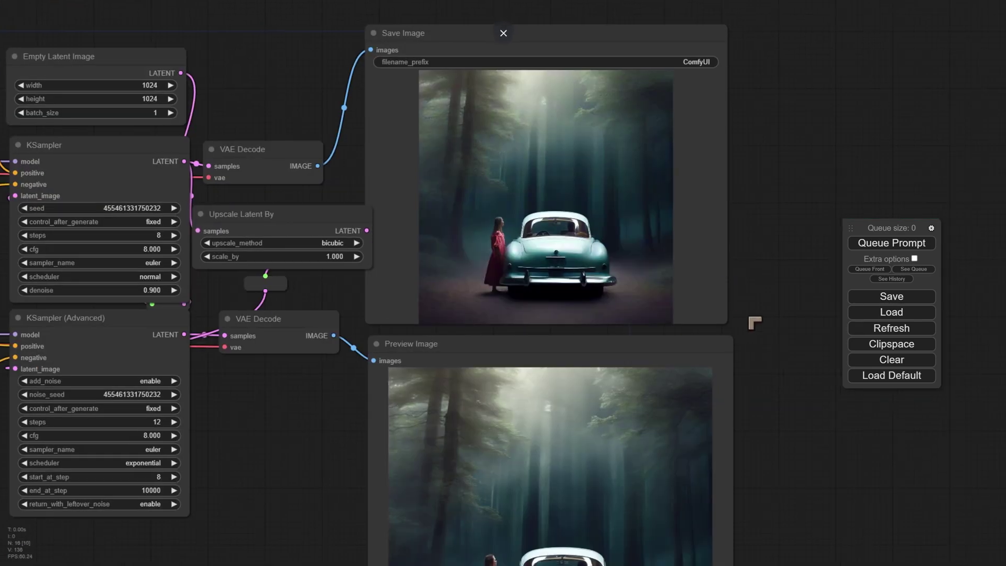
pyautogui.moveTo(794, 398); pyautogui.dragTo(797, 261)
pyautogui.scroll(6, 800, 315)
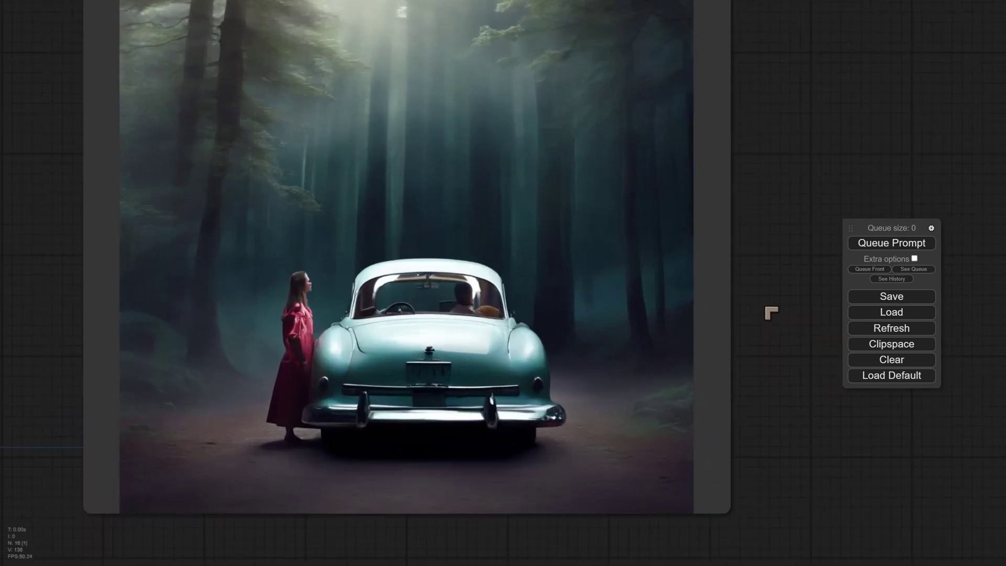
pyautogui.moveTo(772, 312); pyautogui.dragTo(805, 389)
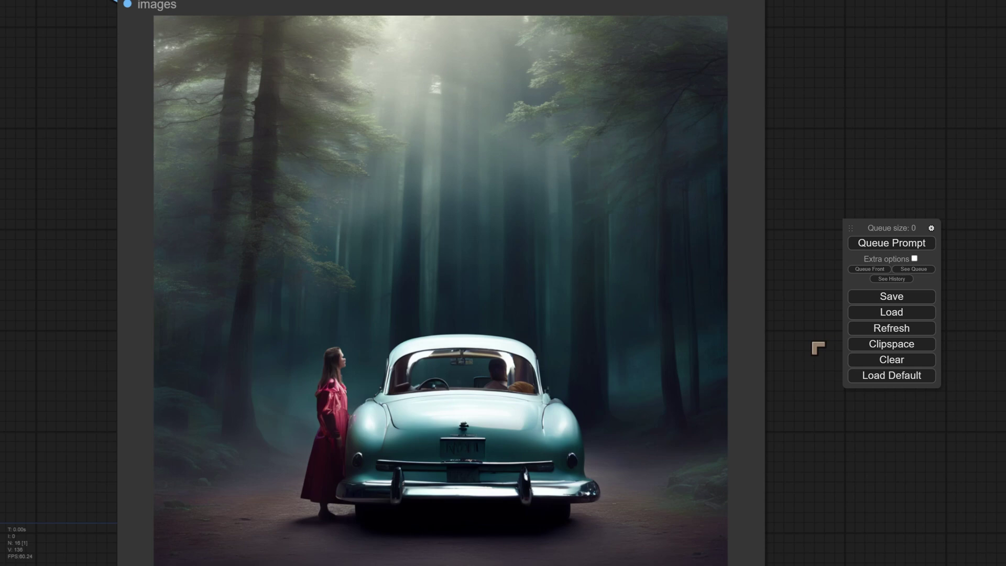
pyautogui.scroll(-10, 819, 348)
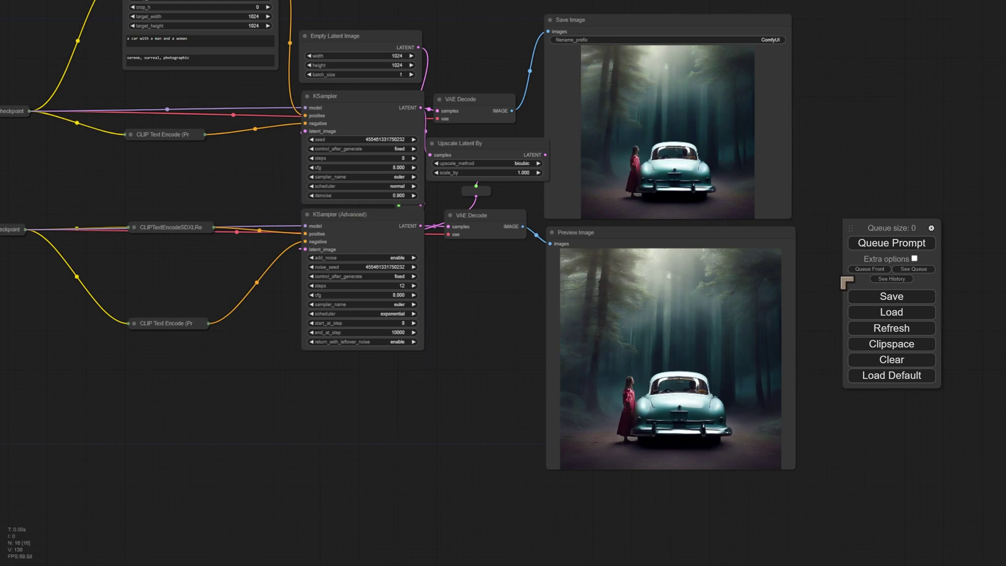
pyautogui.moveTo(457, 337); pyautogui.dragTo(460, 403)
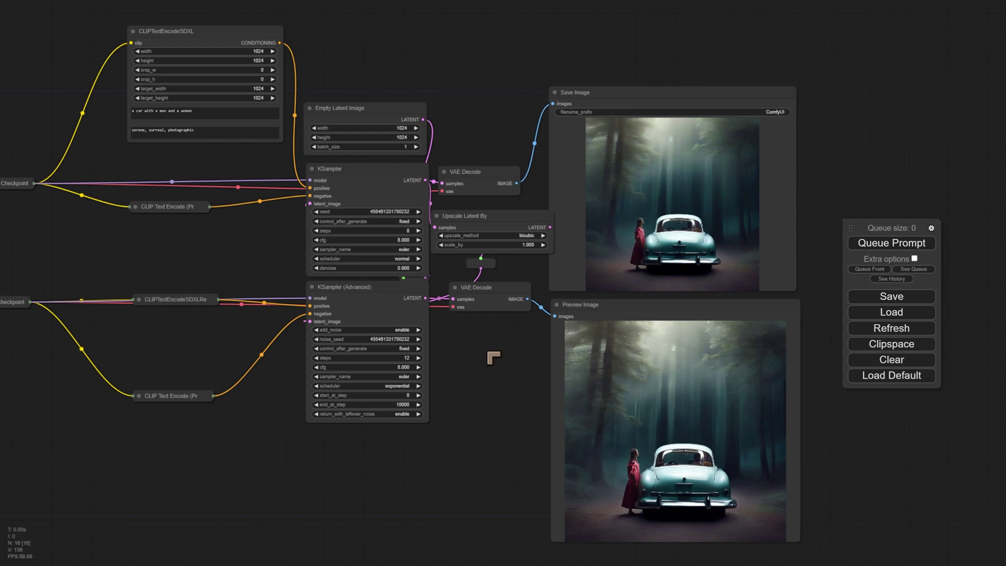
pyautogui.moveTo(488, 396); pyautogui.dragTo(460, 344)
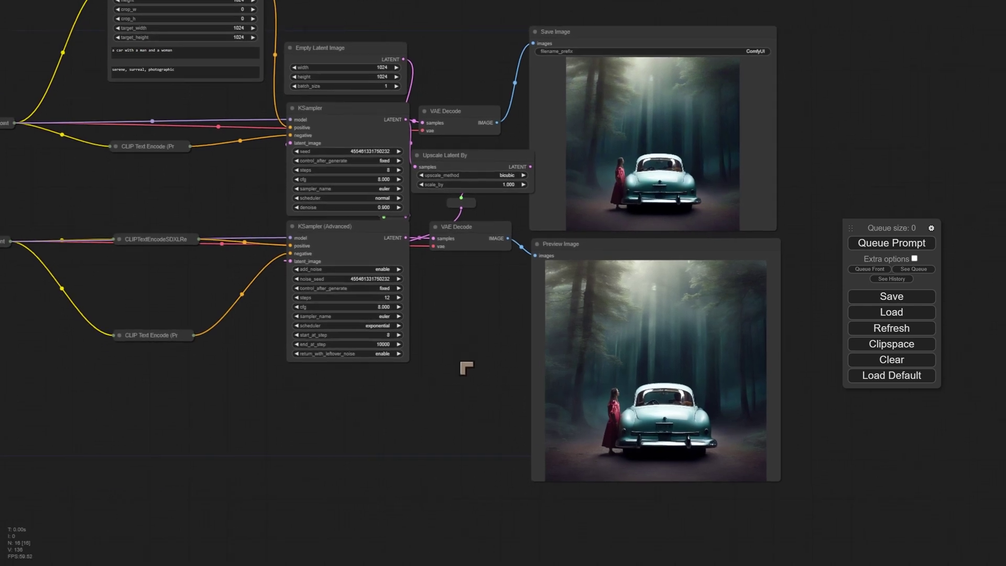
pyautogui.scroll(1, 467, 367)
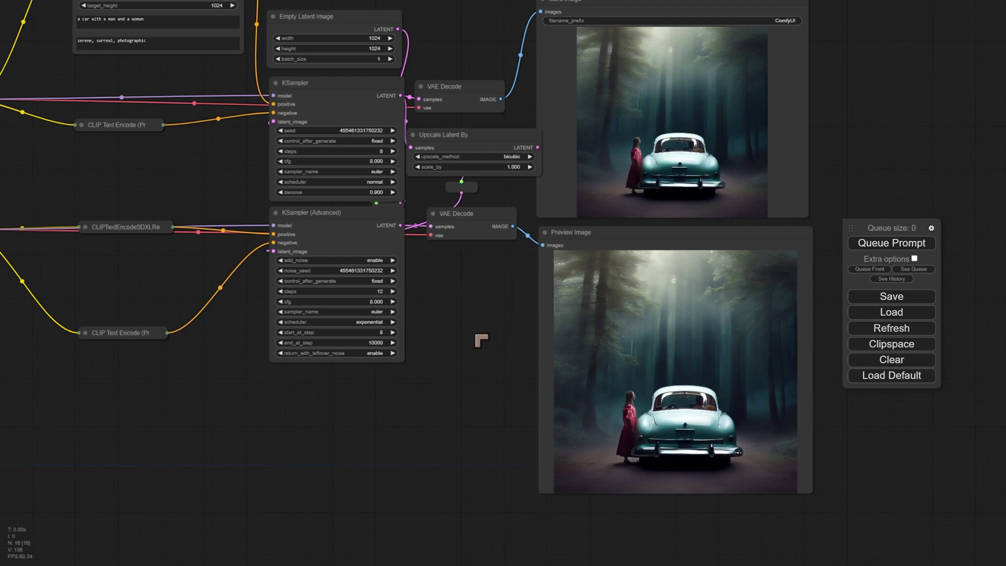
pyautogui.moveTo(478, 342); pyautogui.dragTo(451, 357)
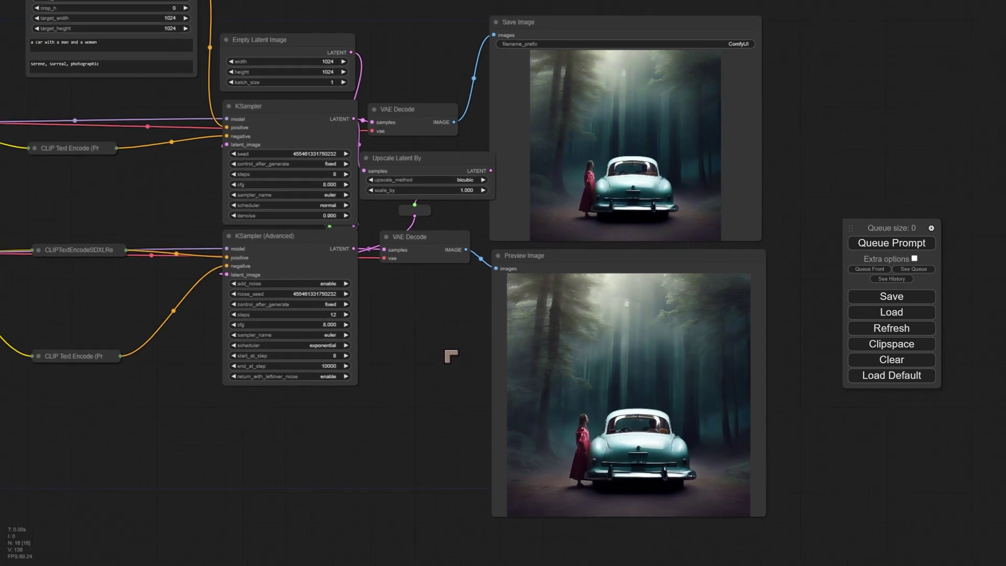